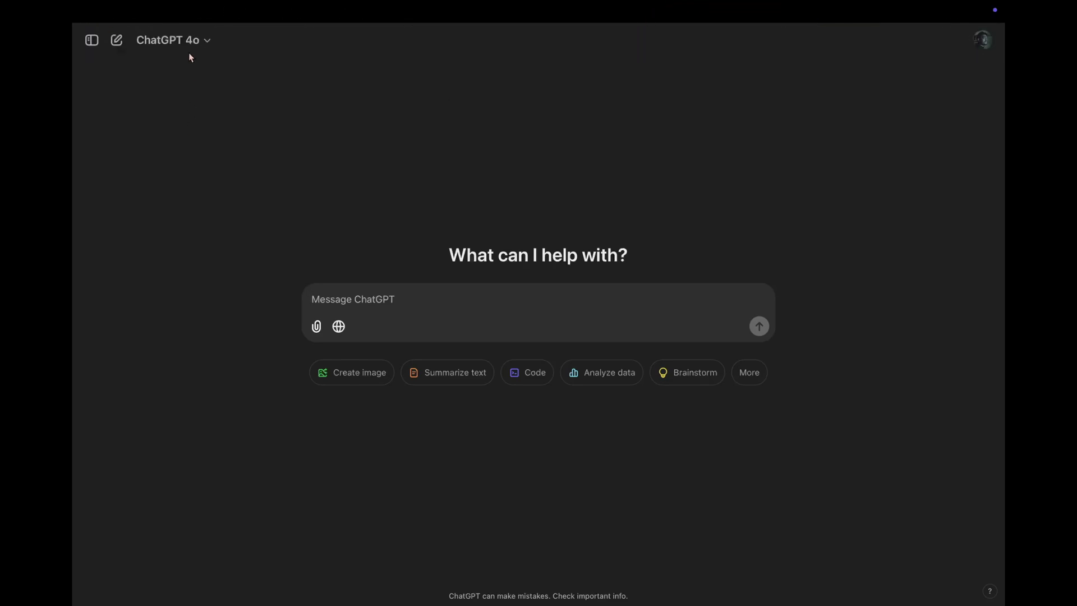
Step: Switch the new chat to o1-preview, then reload it with the address ?model=o1
{"action": "left_click", "coordinate": [173, 40]}
{"action": "left_click", "coordinate": [196, 180]}
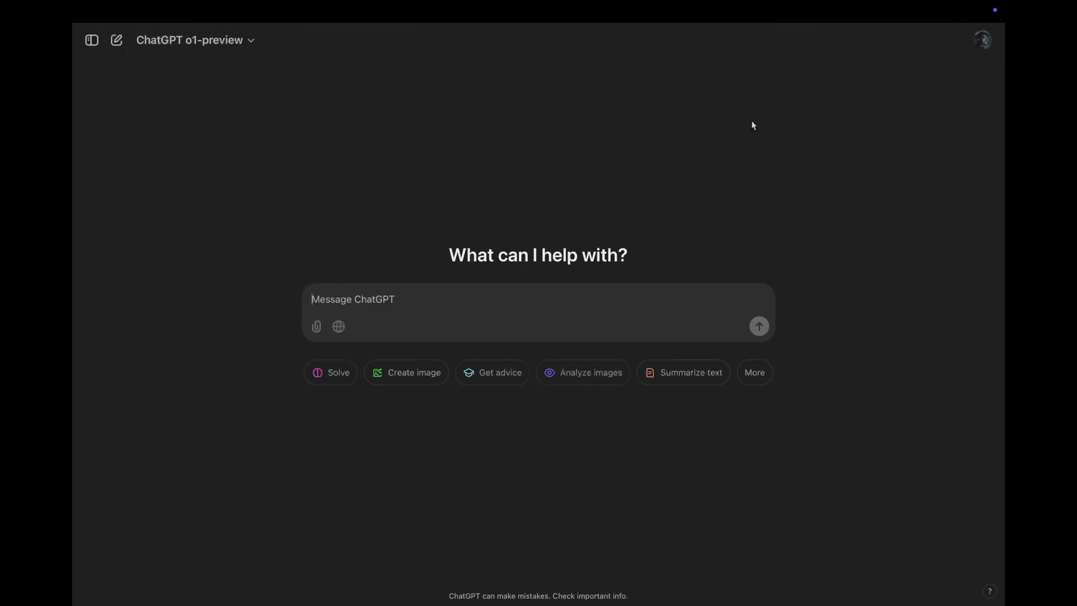
{"action": "left_click", "coordinate": [614, 39]}
{"action": "key", "text": "Right"}
{"action": "key", "text": "BackSpace"}
{"action": "key", "text": "BackSpace"}
{"action": "key", "text": "BackSpace"}
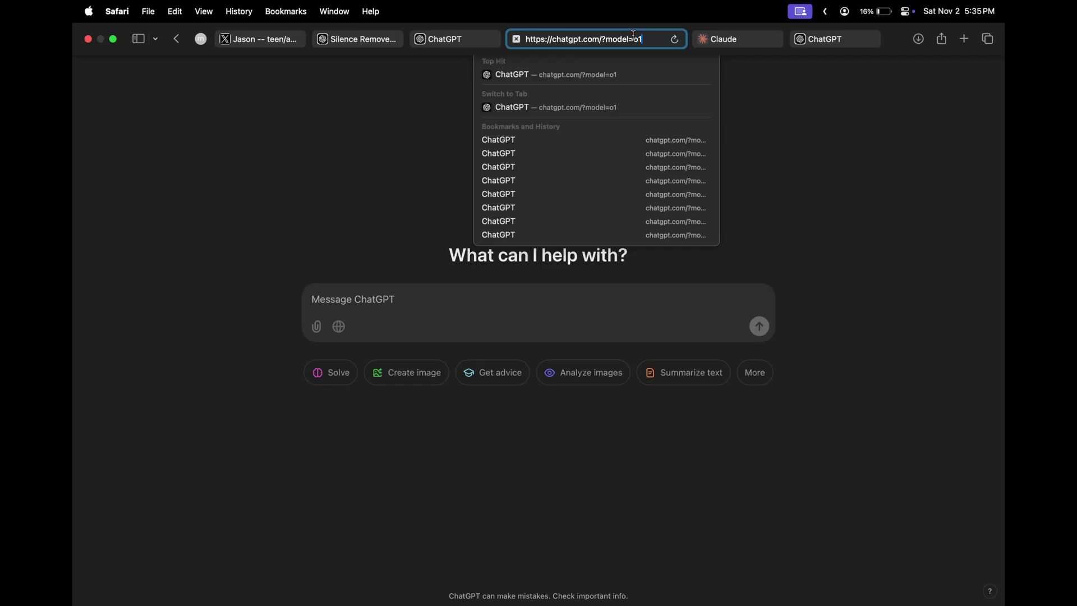
{"action": "key", "text": "Return"}
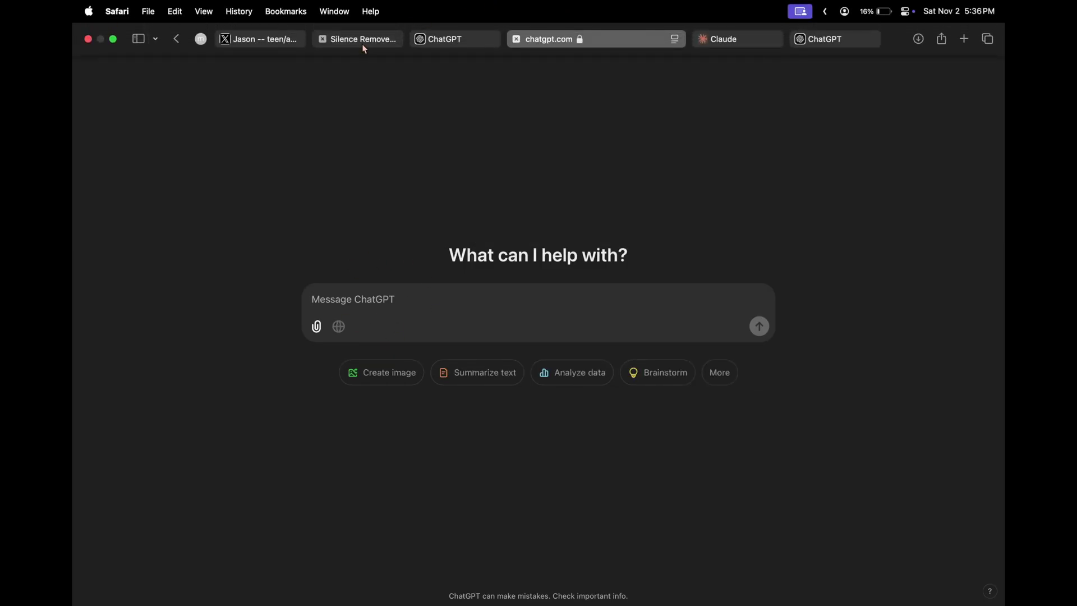
Step: Open the earlier ChatGPT chat, check the logo answer's reasoning summary and hide the chat list
{"action": "left_click", "coordinate": [362, 40]}
{"action": "scroll", "coordinate": [597, 268], "scroll_direction": "down", "scroll_amount": 10}
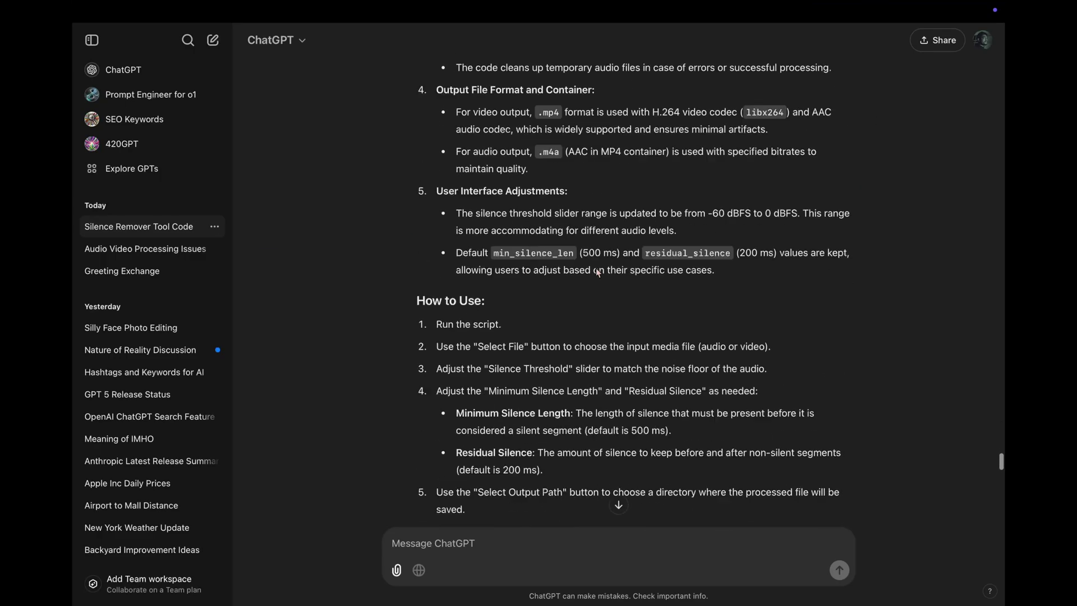
{"action": "scroll", "coordinate": [597, 268], "scroll_direction": "down", "scroll_amount": 5}
{"action": "scroll", "coordinate": [596, 268], "scroll_direction": "down", "scroll_amount": 8}
{"action": "scroll", "coordinate": [596, 268], "scroll_direction": "up", "scroll_amount": 3}
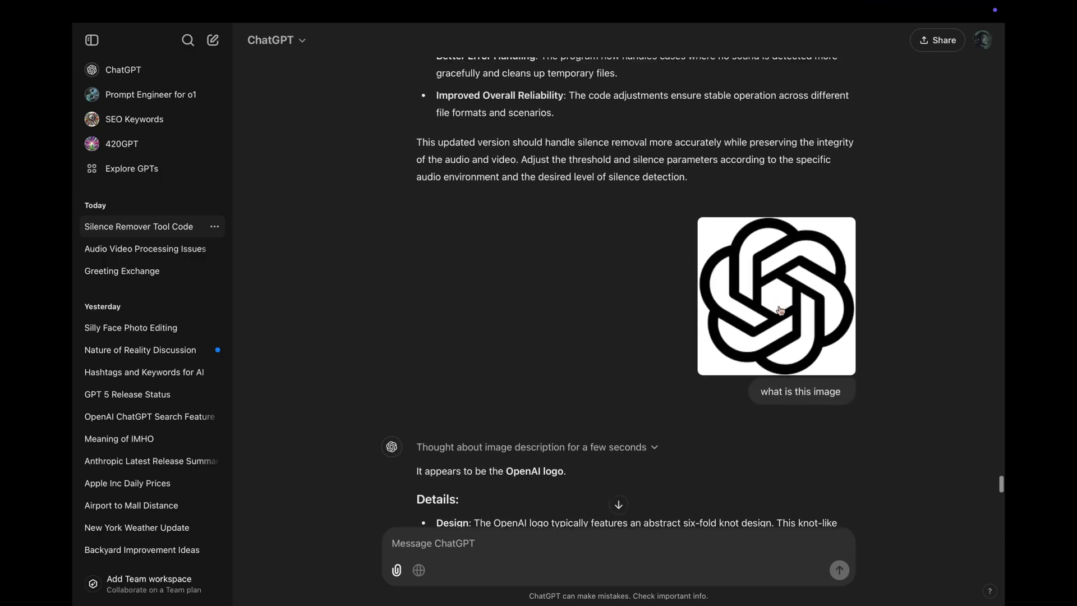
{"action": "scroll", "coordinate": [615, 344], "scroll_direction": "down", "scroll_amount": 3}
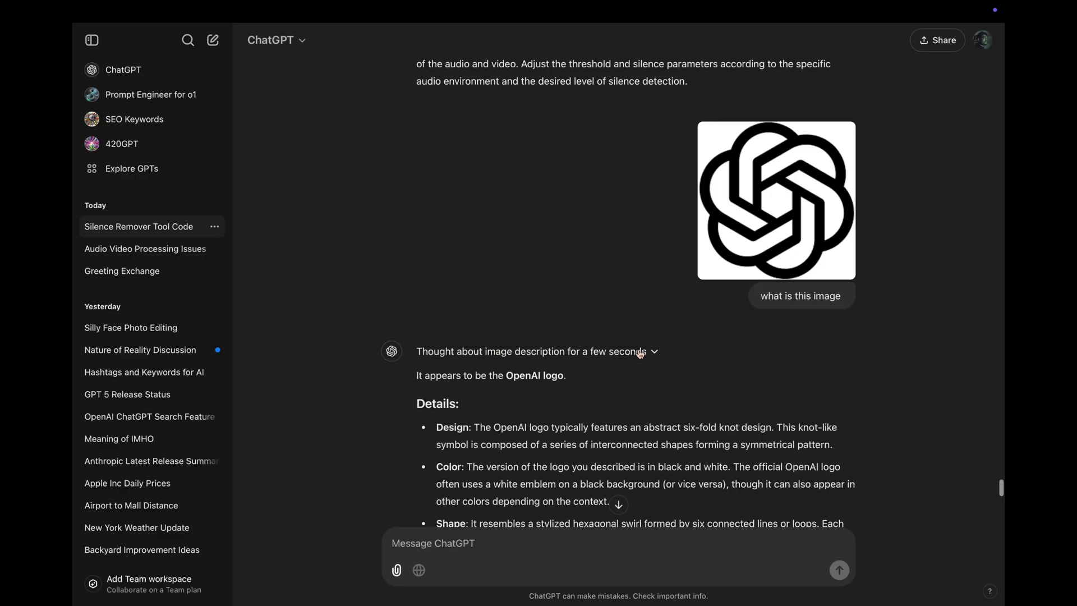
{"action": "left_click", "coordinate": [618, 351]}
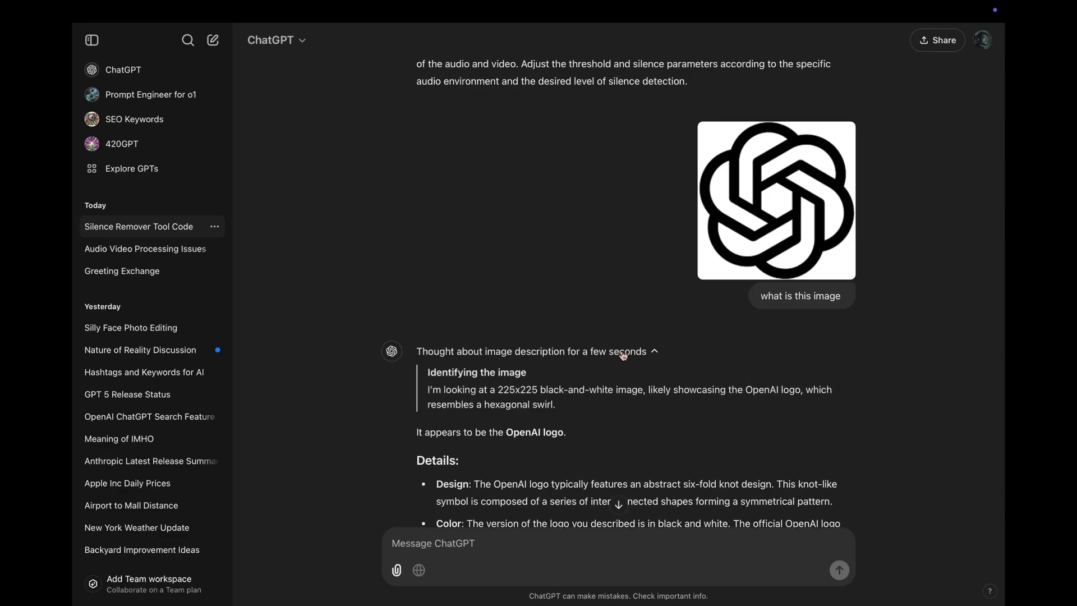
{"action": "left_click", "coordinate": [623, 354]}
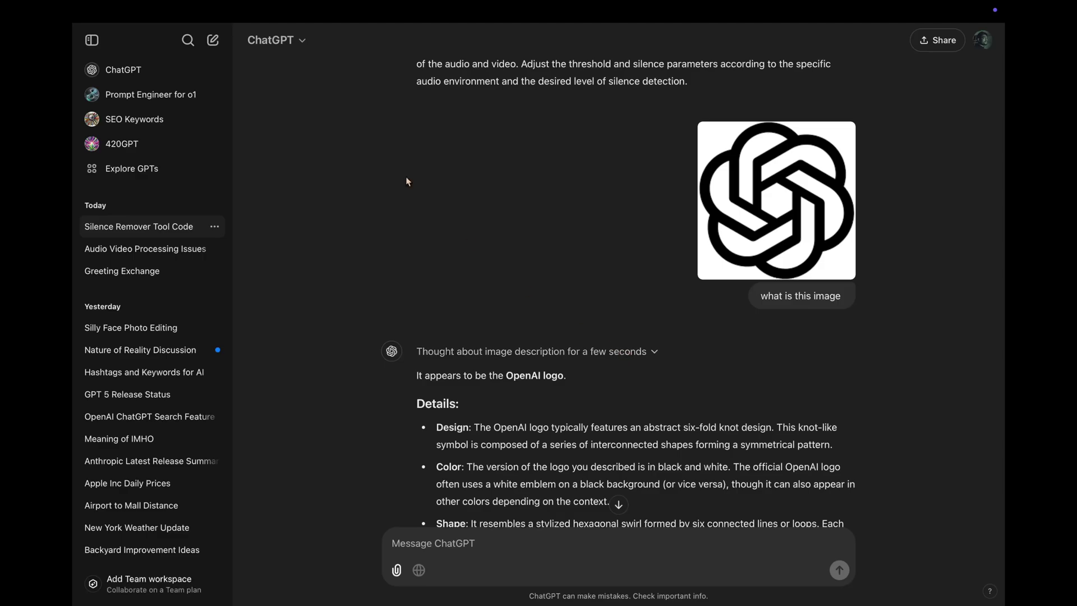
{"action": "left_click", "coordinate": [294, 40]}
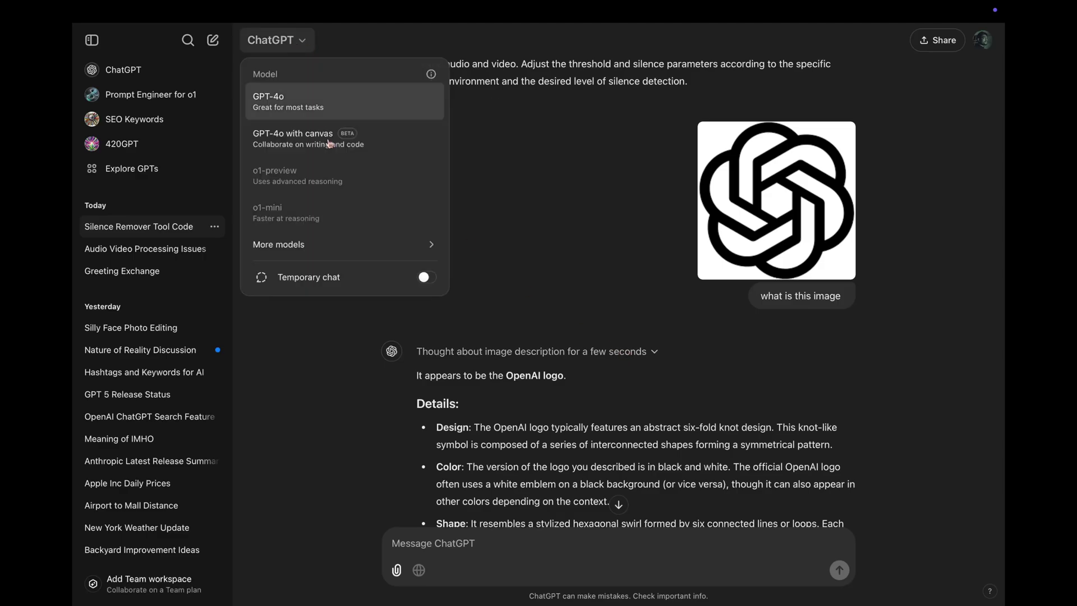
{"action": "left_click", "coordinate": [301, 41]}
{"action": "scroll", "coordinate": [532, 298], "scroll_direction": "down", "scroll_amount": 1}
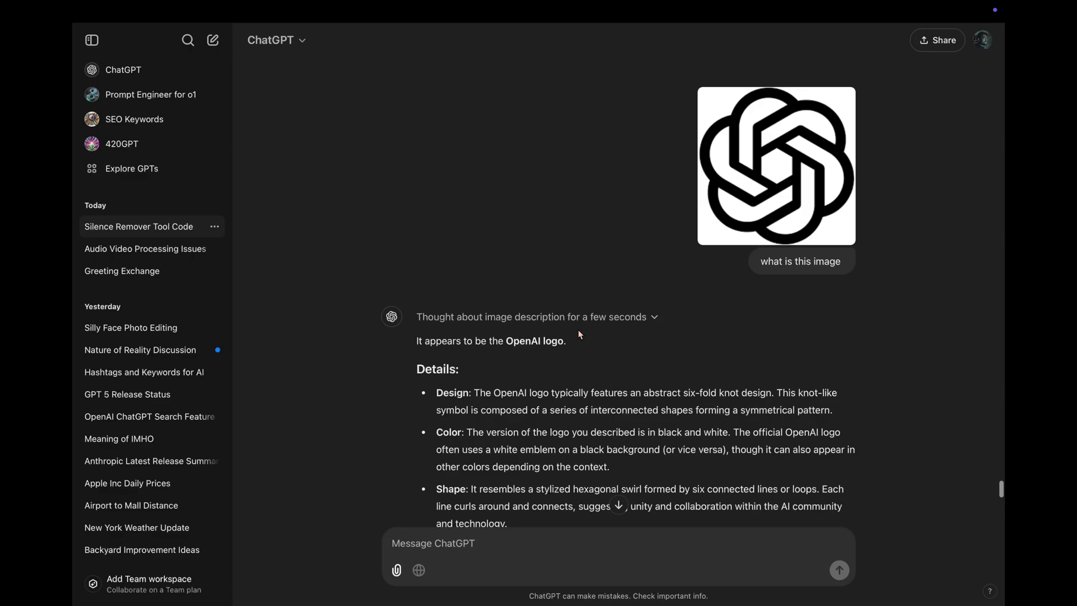
{"action": "scroll", "coordinate": [532, 298], "scroll_direction": "down", "scroll_amount": 1}
{"action": "scroll", "coordinate": [532, 298], "scroll_direction": "down", "scroll_amount": 1}
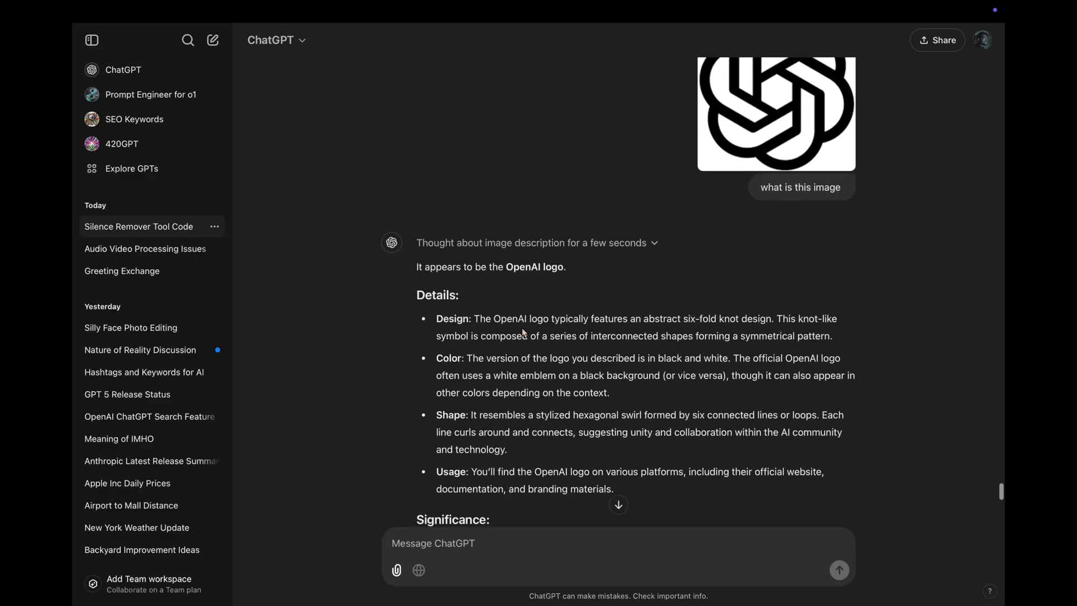
{"action": "key", "text": "ctrl+shift+s"}
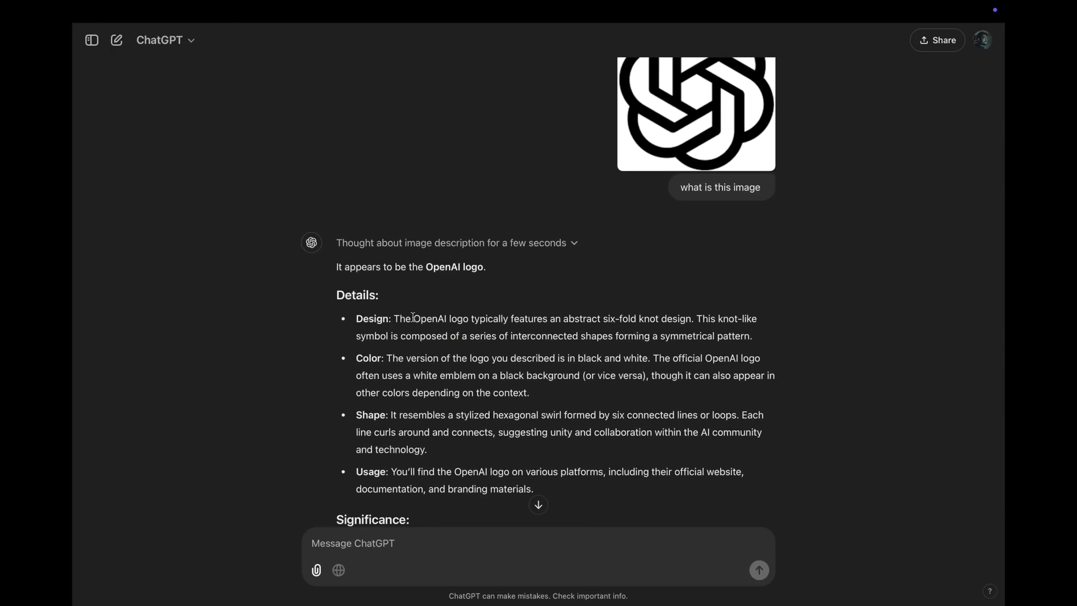
{"action": "scroll", "coordinate": [502, 320], "scroll_direction": "down", "scroll_amount": 1}
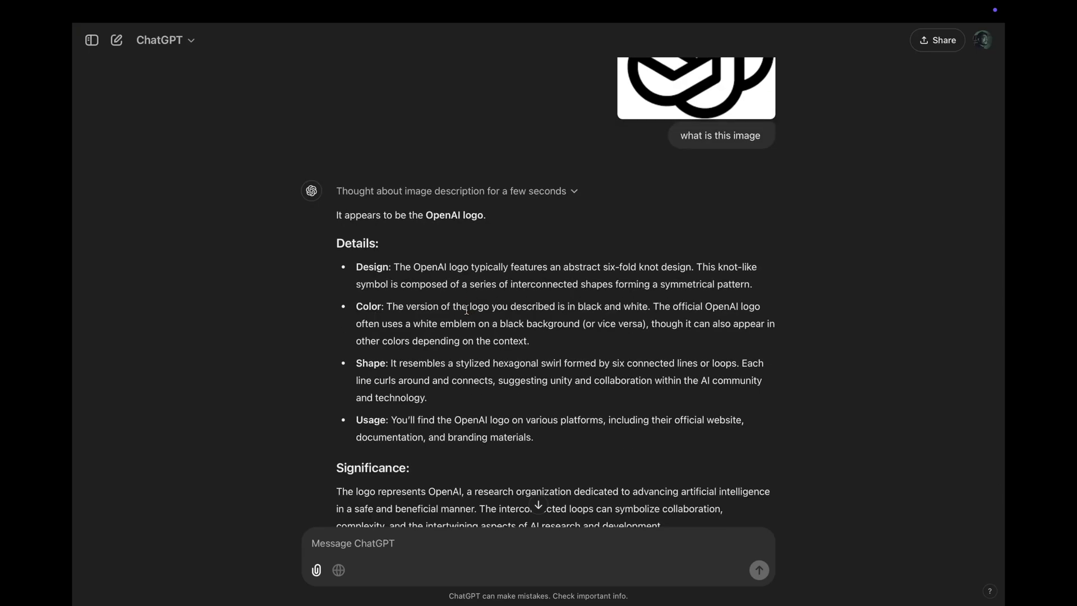
{"action": "scroll", "coordinate": [467, 311], "scroll_direction": "down", "scroll_amount": 1}
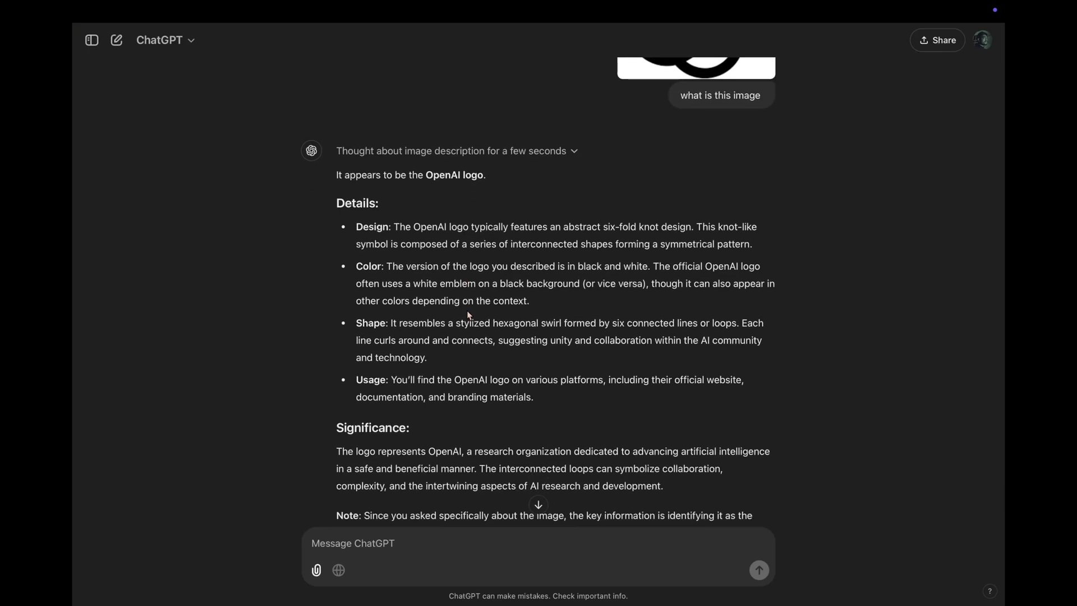
{"action": "scroll", "coordinate": [468, 311], "scroll_direction": "down", "scroll_amount": 5}
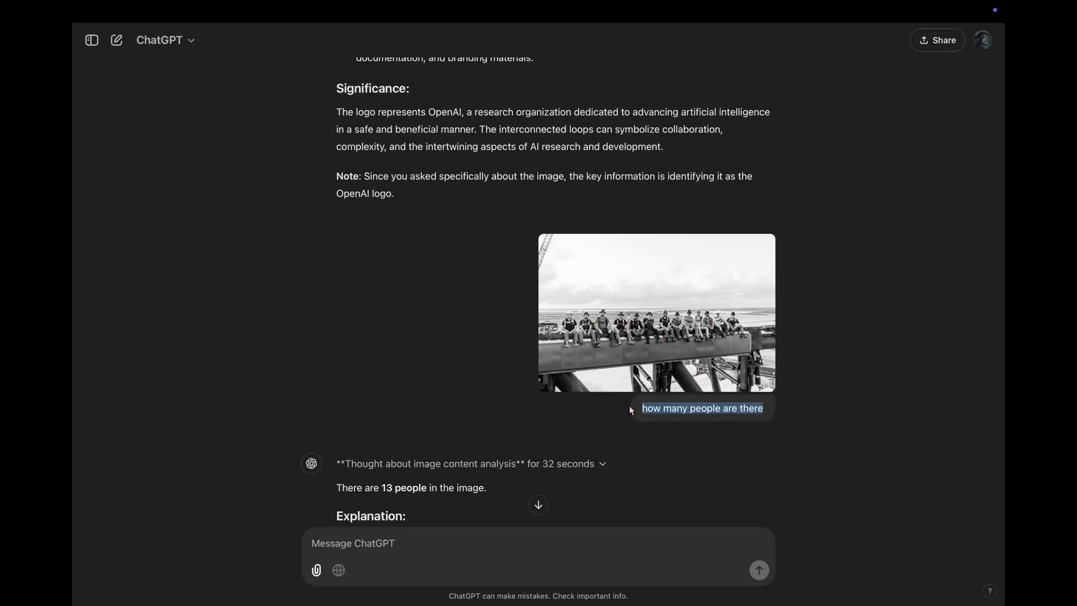
{"action": "scroll", "coordinate": [578, 429], "scroll_direction": "down", "scroll_amount": 2}
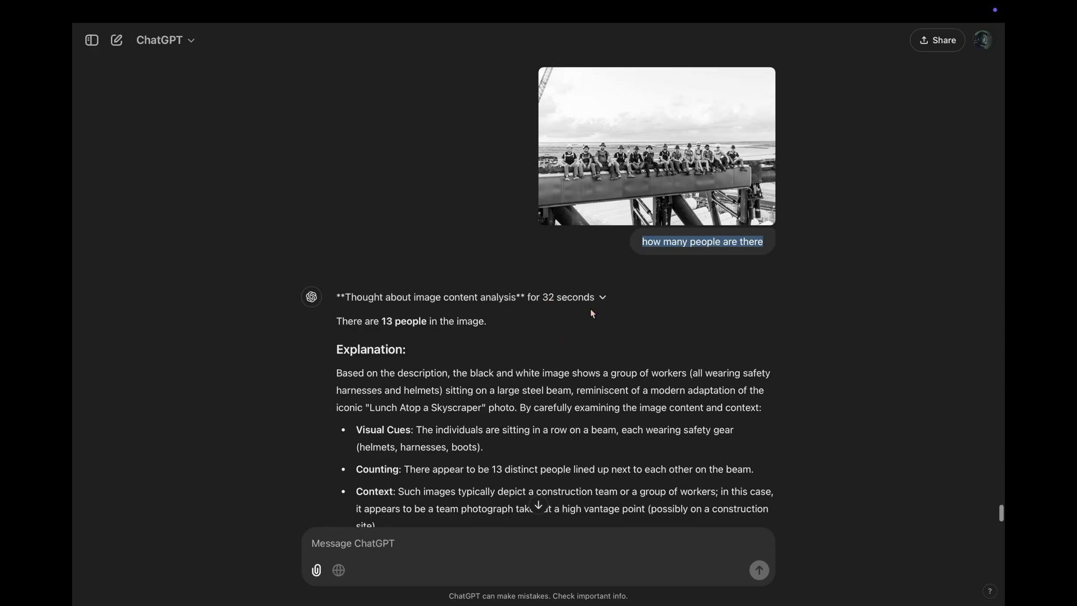
{"action": "scroll", "coordinate": [590, 312], "scroll_direction": "down", "scroll_amount": 1}
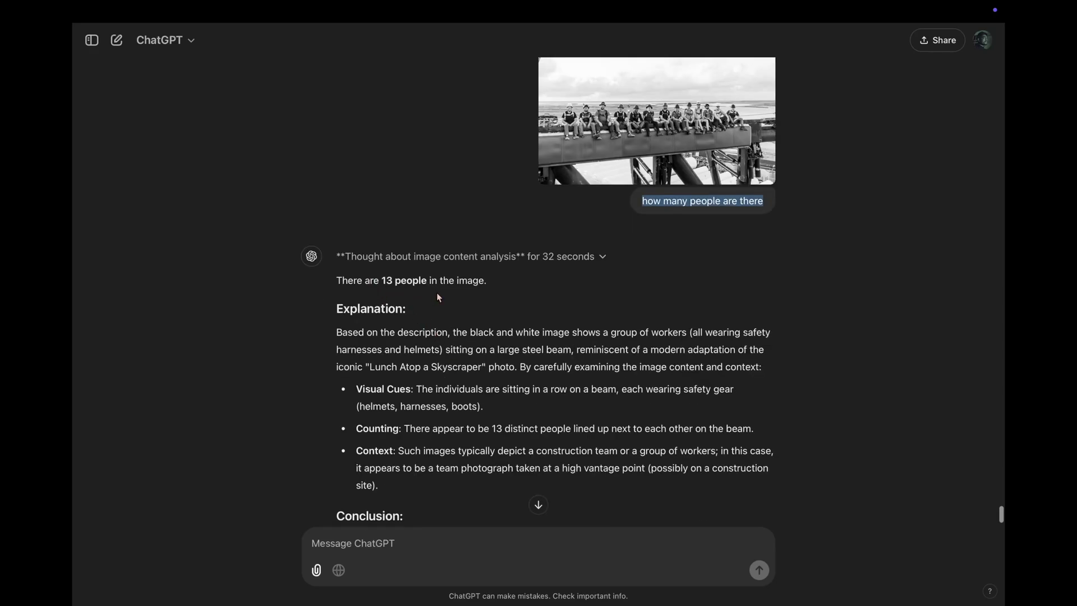
{"action": "scroll", "coordinate": [437, 292], "scroll_direction": "up", "scroll_amount": 1}
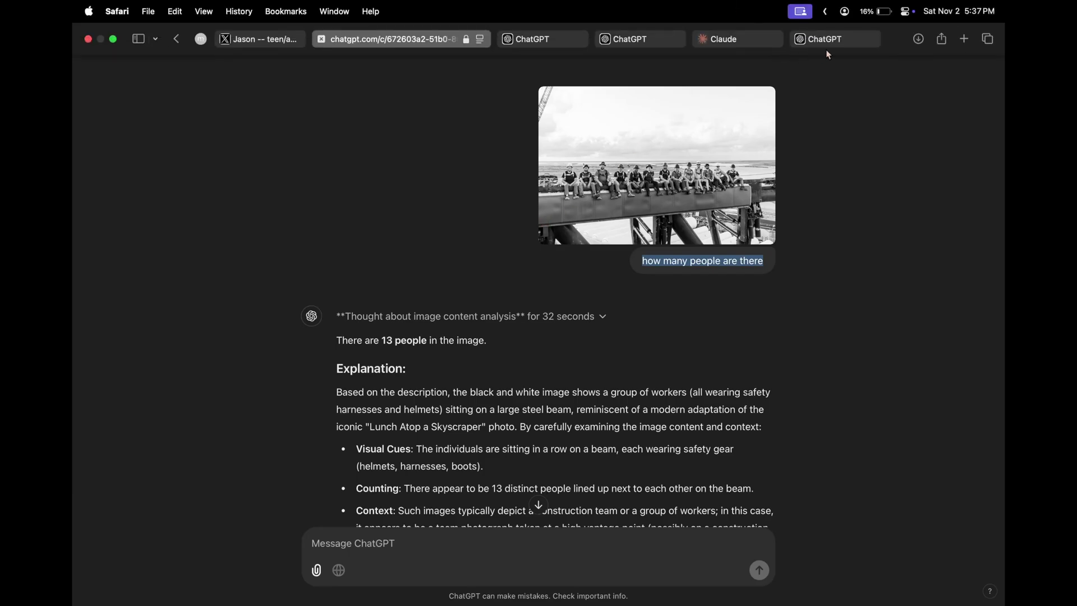
Step: Ask GPT-4o how many people are in the attached beam photo, then regenerate its answer
{"action": "key", "text": "ctrl+Tab"}
{"action": "left_click", "coordinate": [316, 327]}
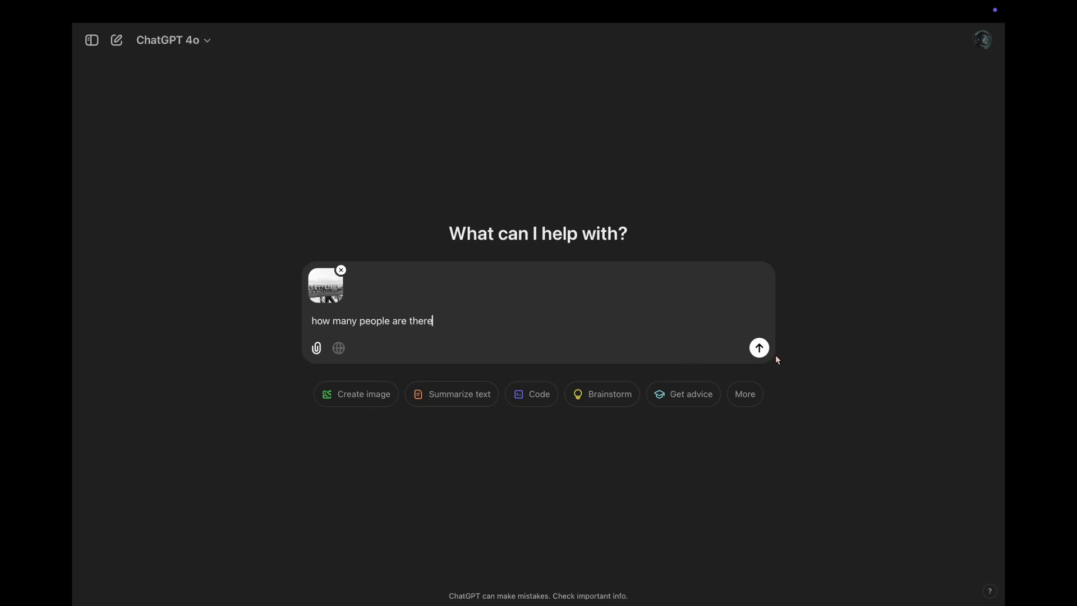
{"action": "left_click", "coordinate": [759, 348]}
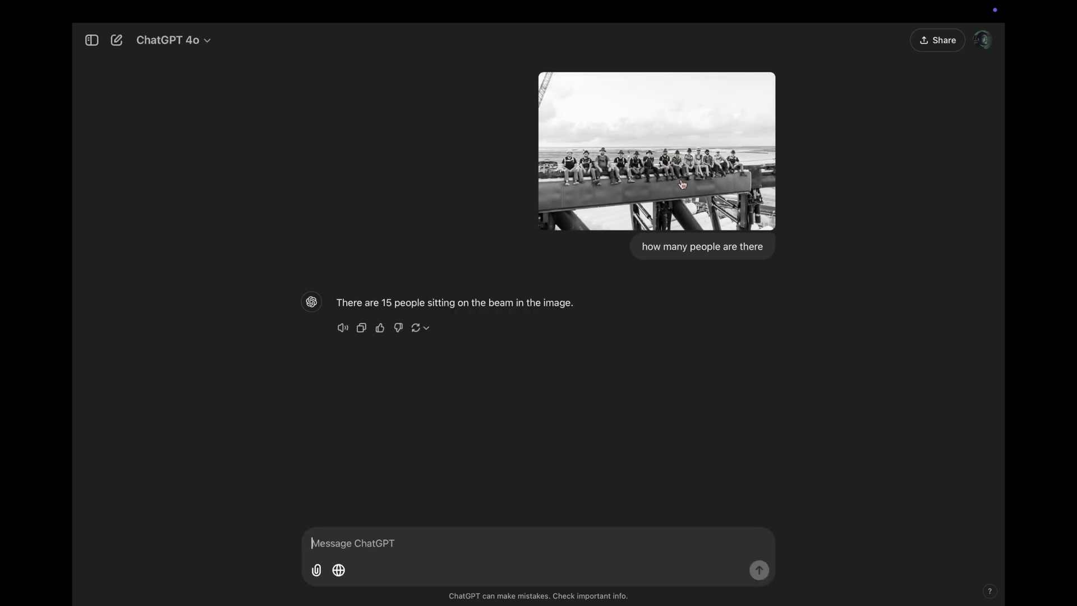
{"action": "left_click", "coordinate": [421, 327]}
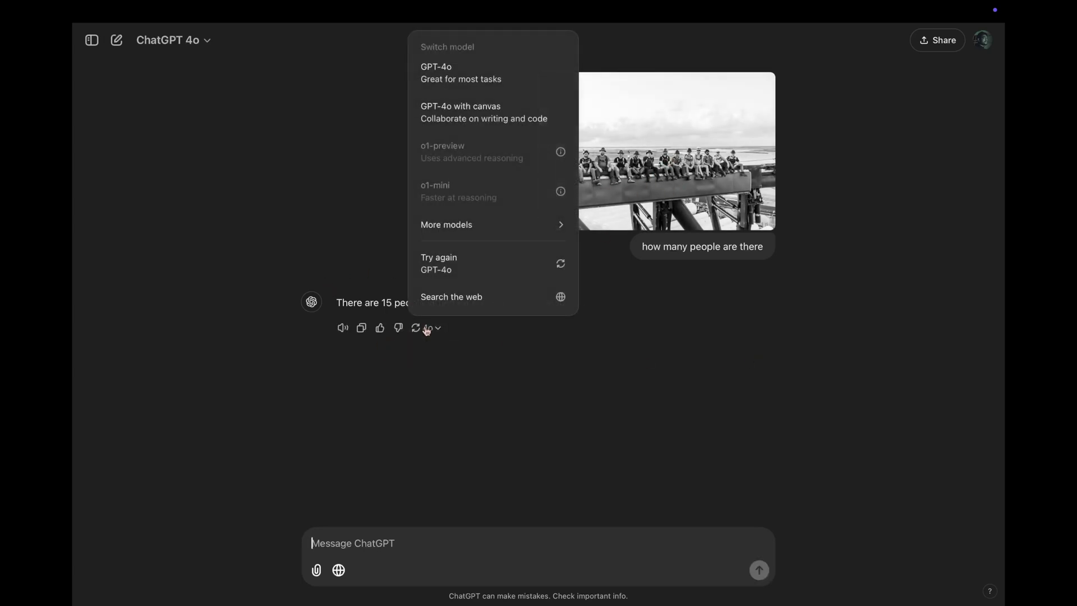
{"action": "left_click", "coordinate": [446, 260]}
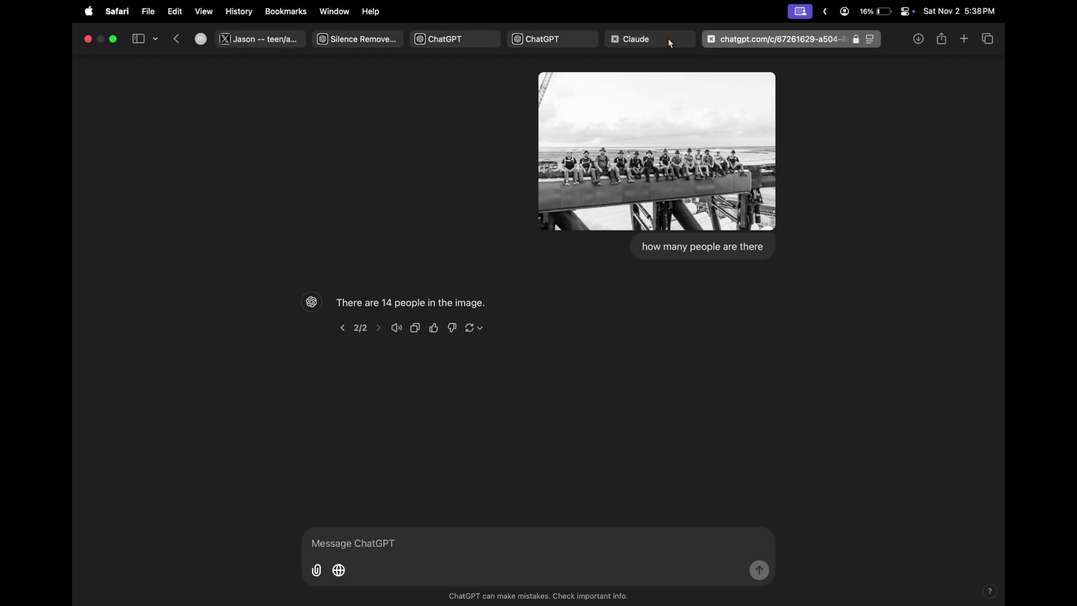
Step: Send Claude the steel-beam photo with its people-count question and retry the answer
{"action": "left_click", "coordinate": [633, 39]}
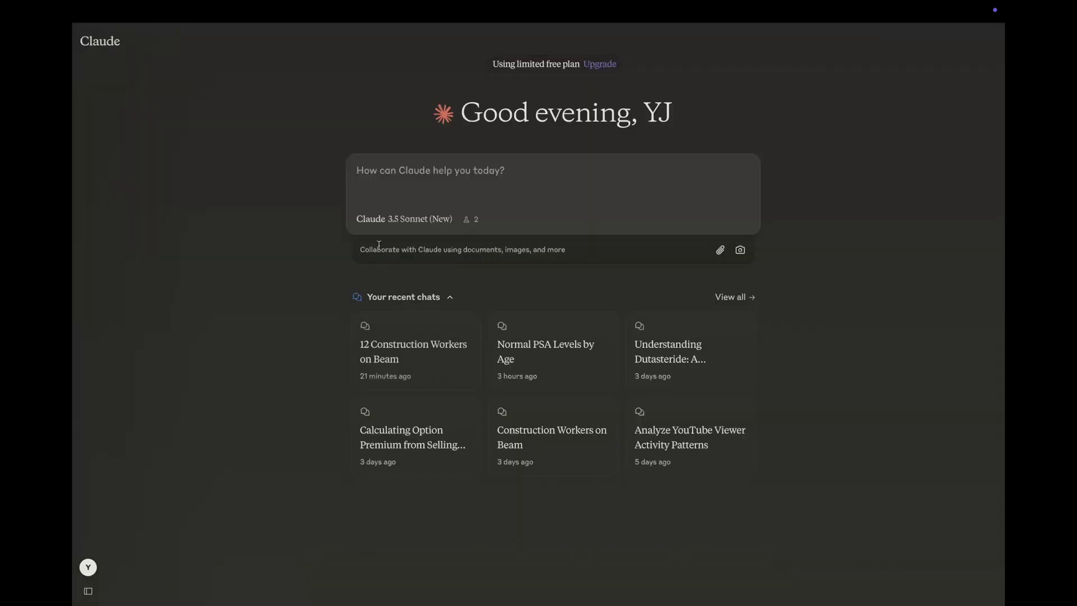
{"action": "left_click", "coordinate": [720, 250]}
{"action": "double_click", "coordinate": [431, 325]}
{"action": "type", "text": "how many people are there"}
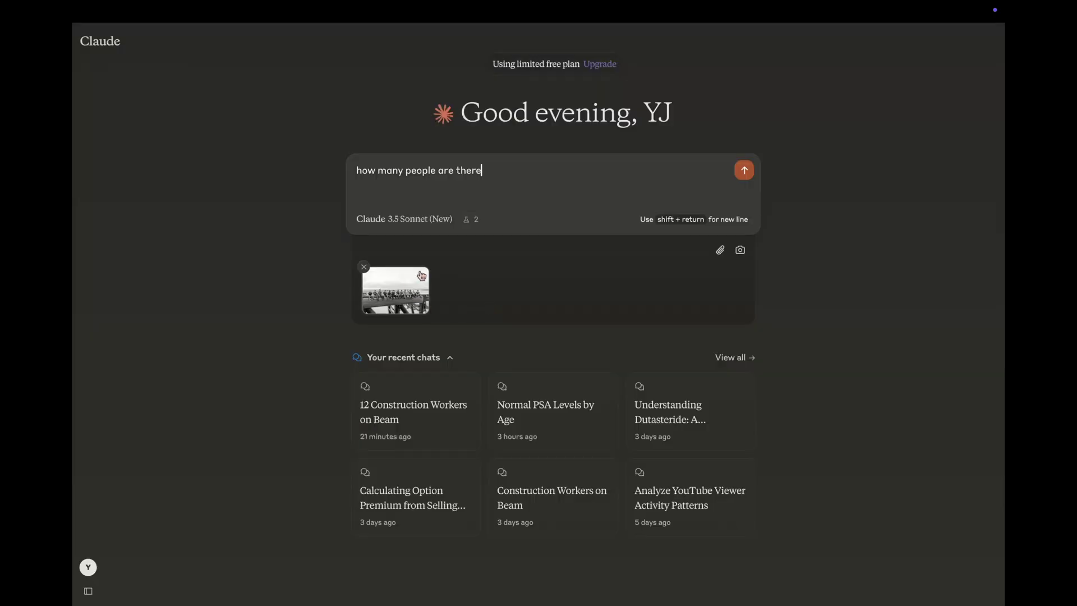
{"action": "key", "text": "Return"}
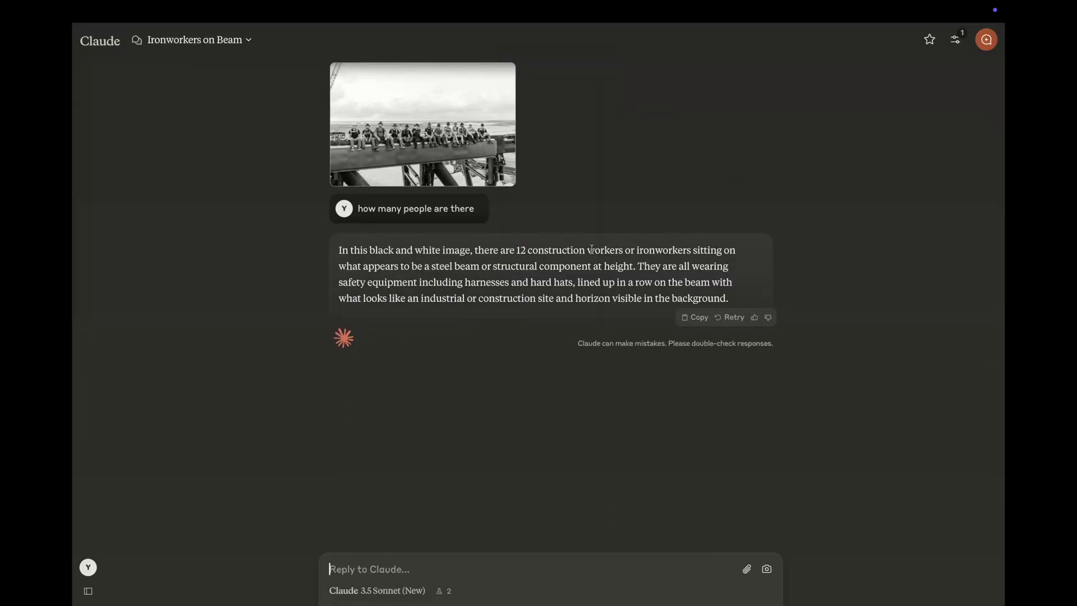
{"action": "left_click", "coordinate": [730, 318]}
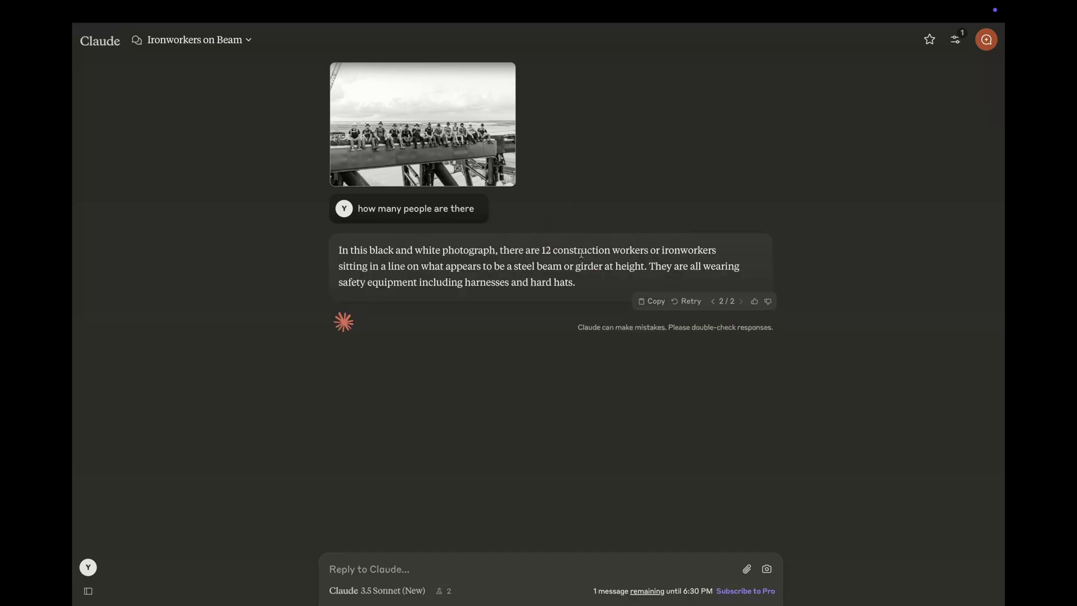
{"action": "mouse_move", "coordinate": [384, 39]}
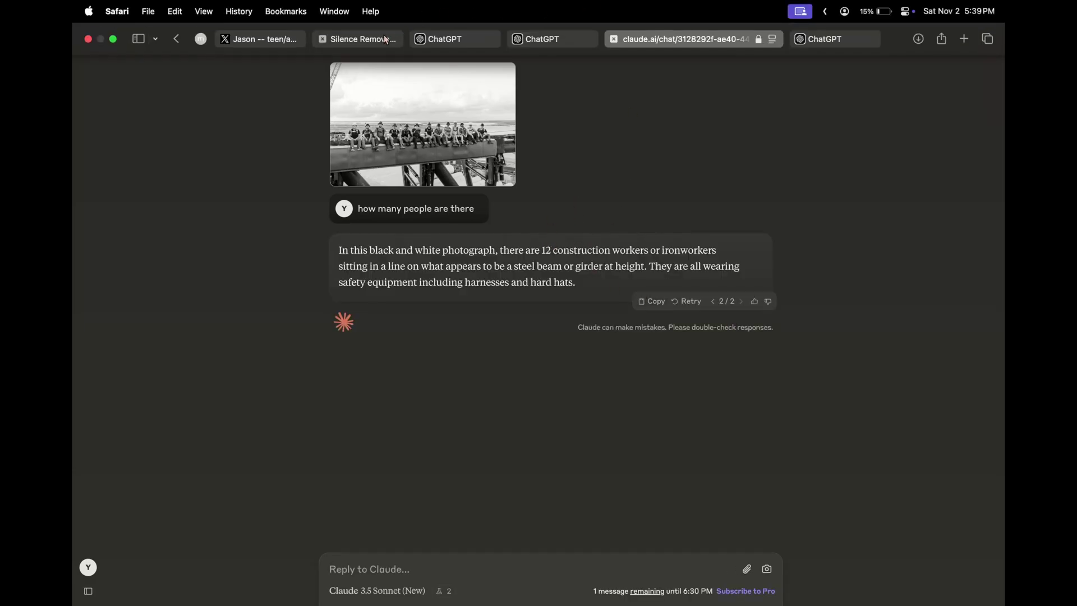
Step: Review the o1 answer (13) and GPT-4o answer (14), then go to the blank new-chat tab
{"action": "left_click", "coordinate": [445, 40]}
{"action": "scroll", "coordinate": [606, 343], "scroll_direction": "down", "scroll_amount": 2}
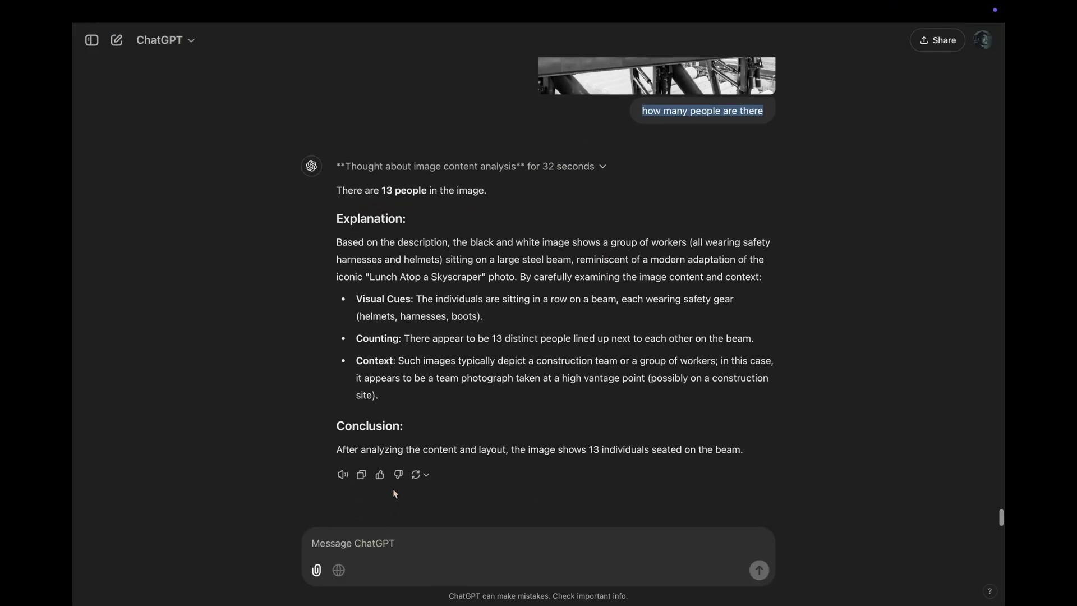
{"action": "scroll", "coordinate": [528, 218], "scroll_direction": "up", "scroll_amount": 5}
{"action": "scroll", "coordinate": [528, 218], "scroll_direction": "down", "scroll_amount": 3}
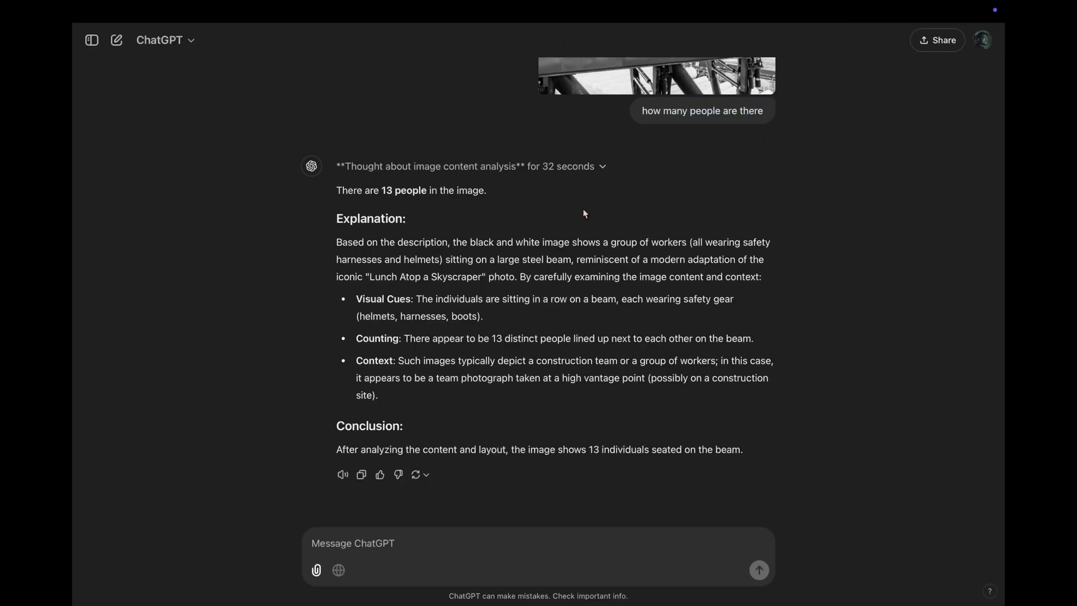
{"action": "left_click", "coordinate": [427, 475]}
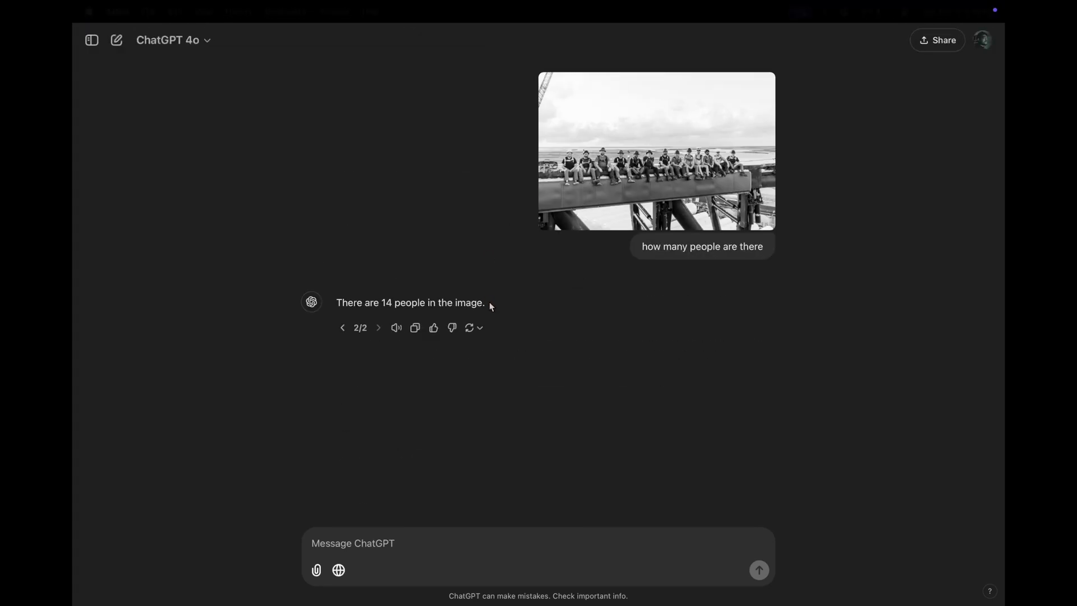
{"action": "left_click", "coordinate": [487, 328]}
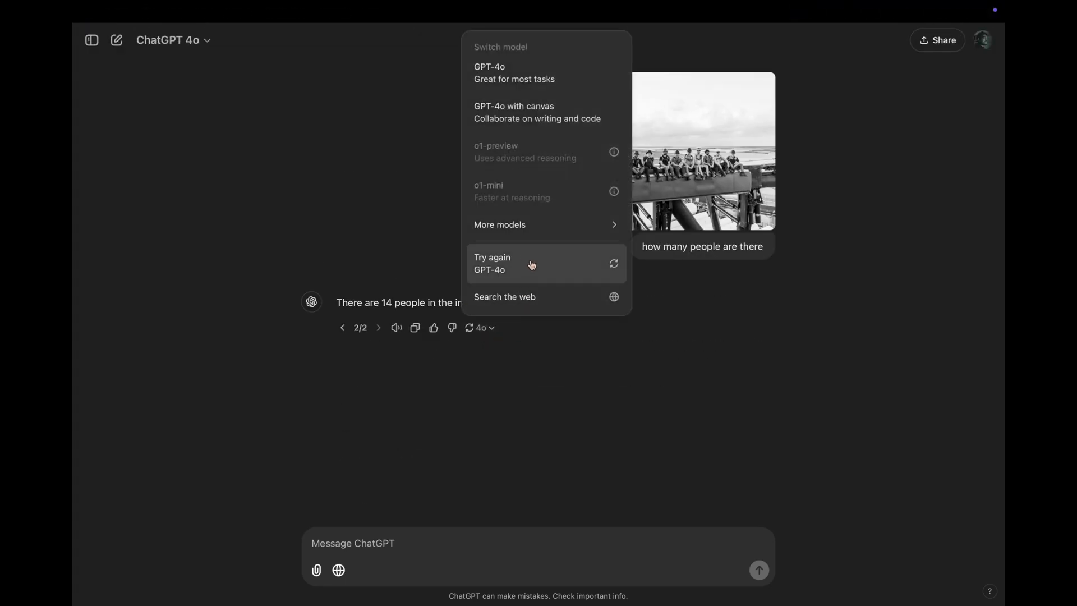
{"action": "left_click", "coordinate": [509, 383]}
{"action": "mouse_move", "coordinate": [538, 5]}
{"action": "left_click", "coordinate": [551, 27]}
{"action": "mouse_move", "coordinate": [449, 12]}
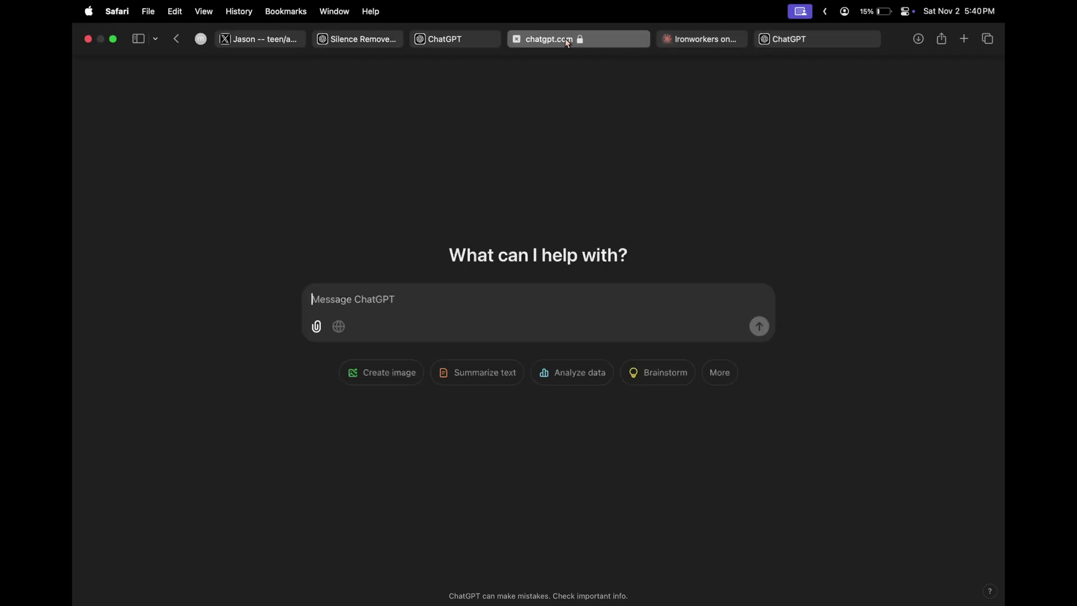
Step: Reload the earlier beam-photo conversation from the sidebar and check its model options without regenerating
{"action": "left_click", "coordinate": [449, 39]}
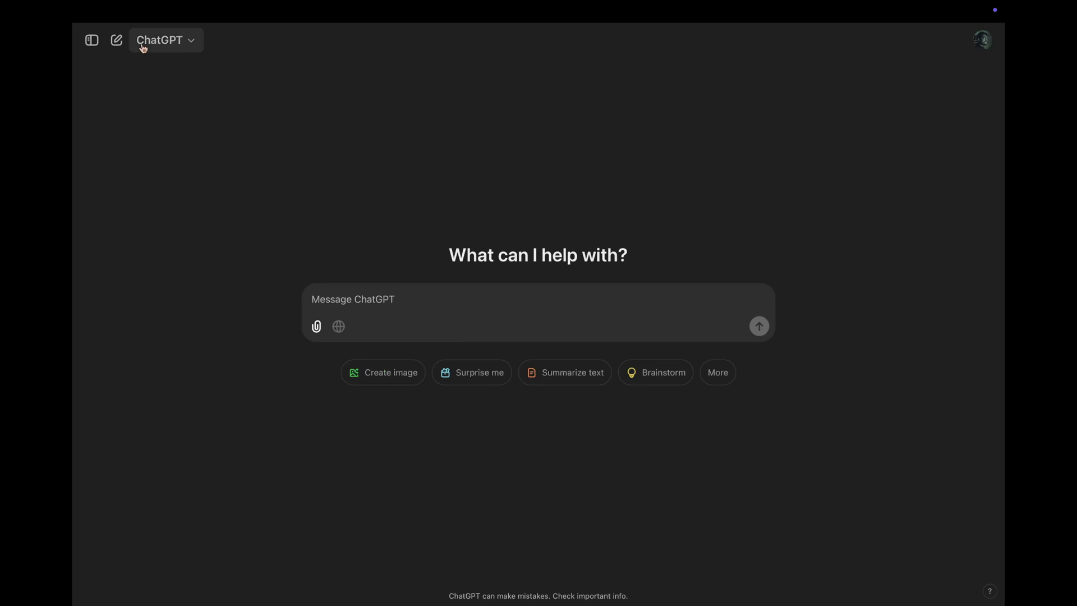
{"action": "left_click", "coordinate": [92, 39]}
{"action": "left_click", "coordinate": [135, 272]}
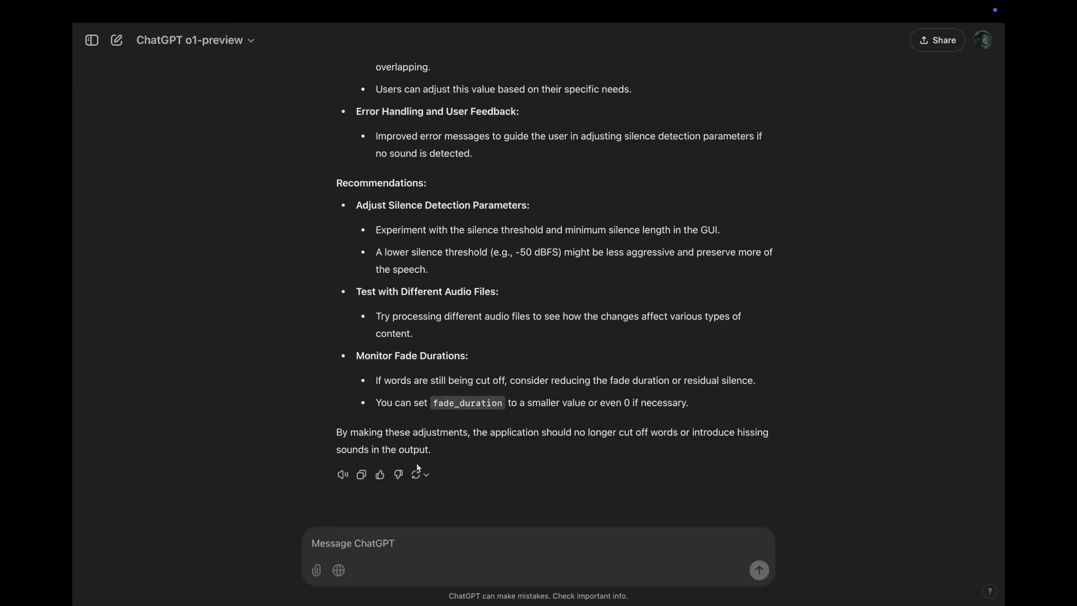
{"action": "left_click", "coordinate": [426, 476]}
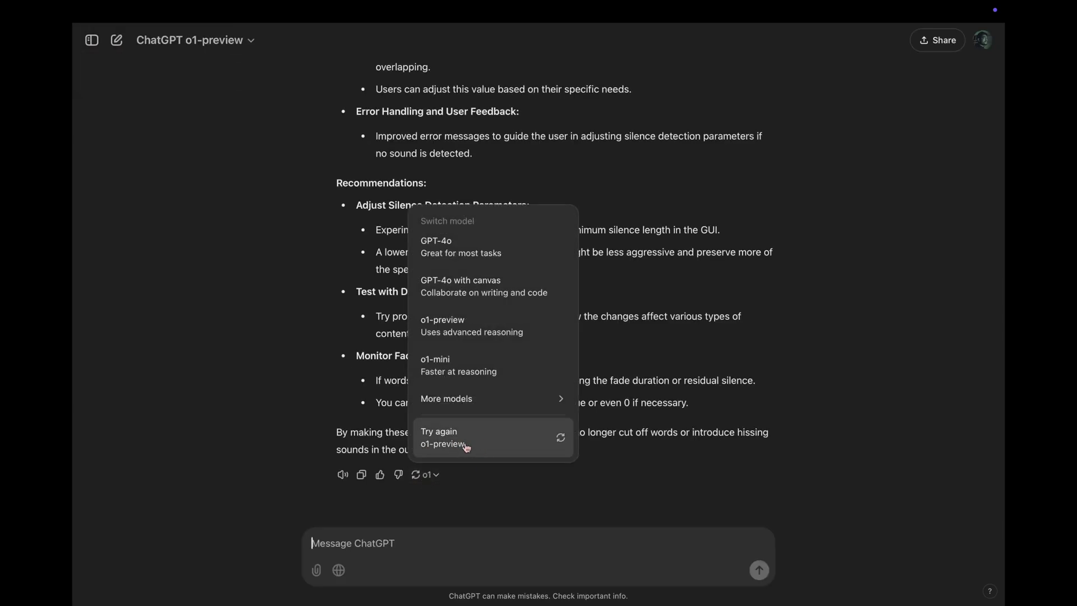
{"action": "left_click", "coordinate": [574, 11]}
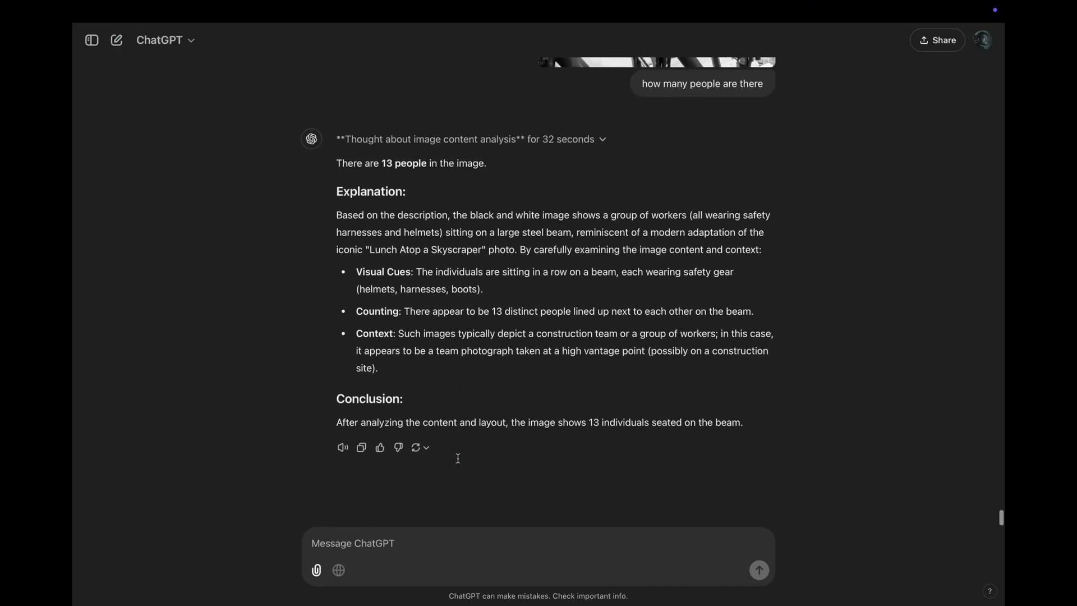
{"action": "scroll", "coordinate": [539, 337], "scroll_direction": "down", "scroll_amount": 3}
{"action": "left_click", "coordinate": [428, 474]}
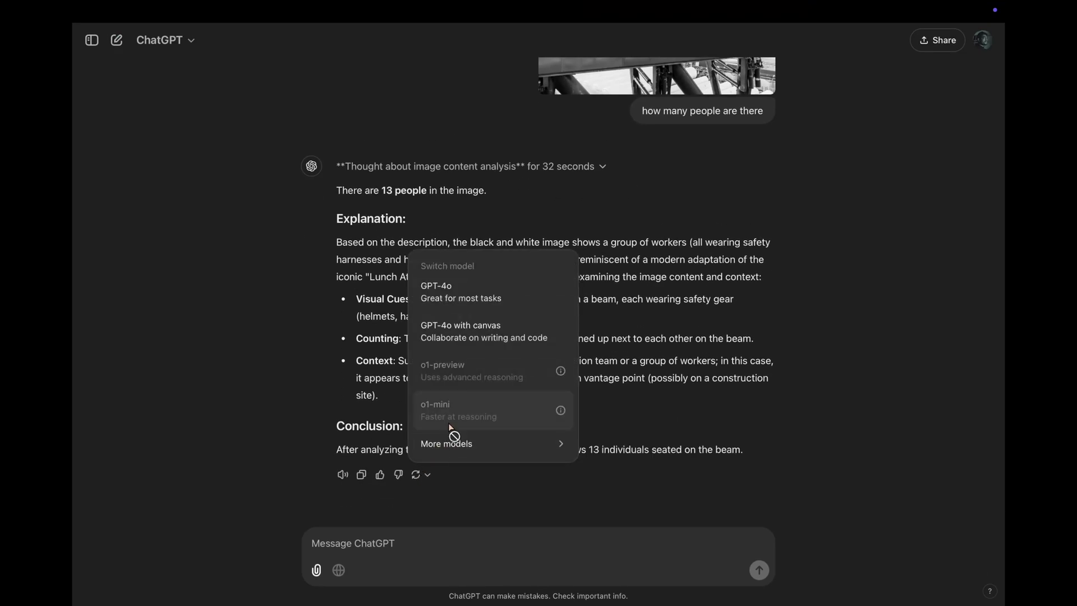
{"action": "left_click", "coordinate": [655, 430]}
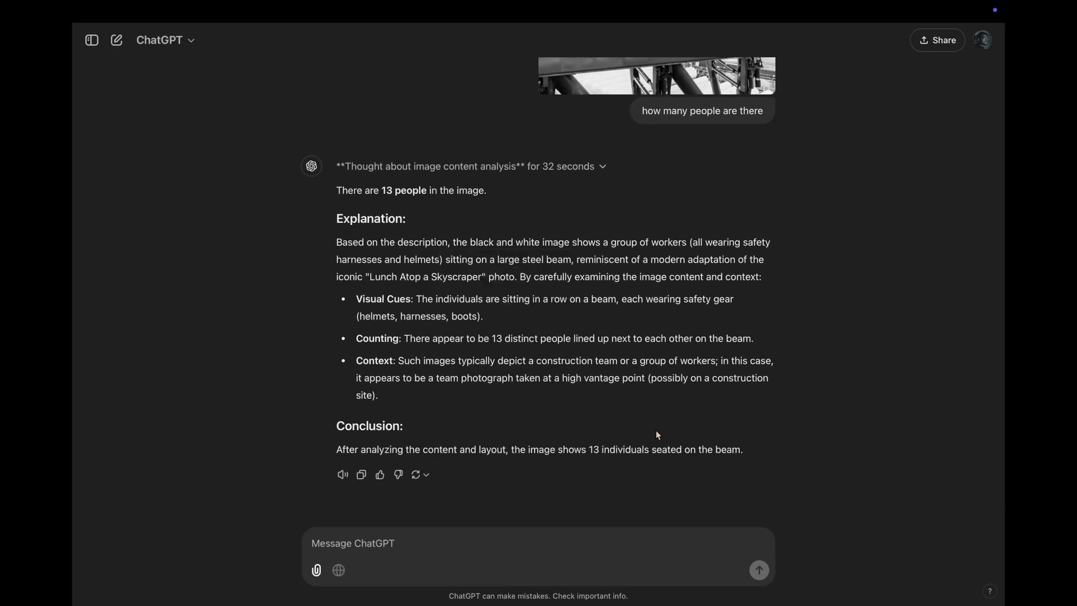
{"action": "scroll", "coordinate": [656, 431], "scroll_direction": "up", "scroll_amount": 5}
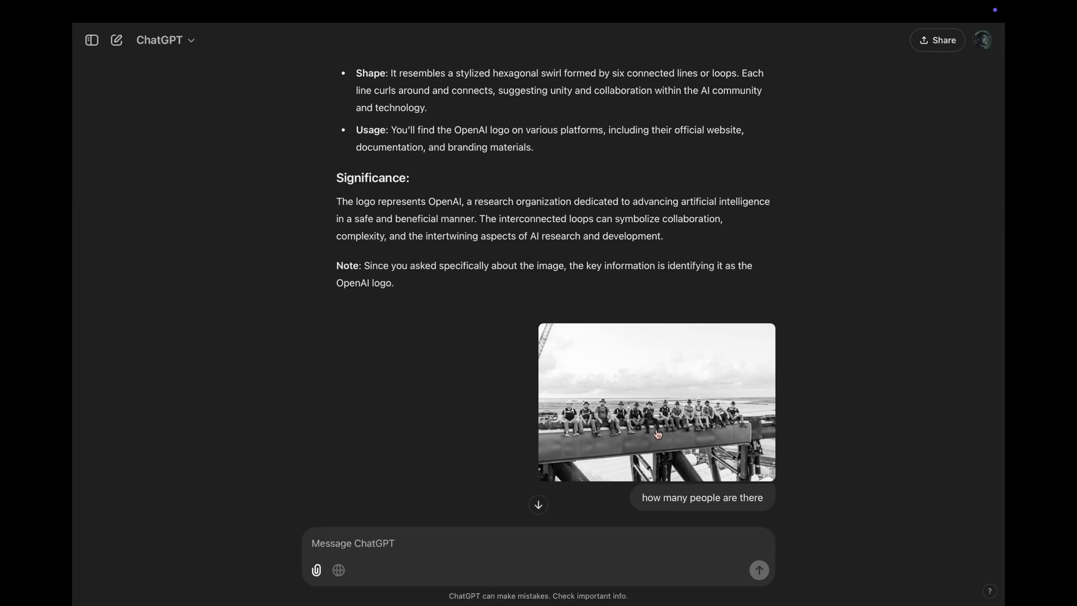
Step: Open the file picker twice and cancel both times without attaching anything
{"action": "left_click", "coordinate": [316, 570]}
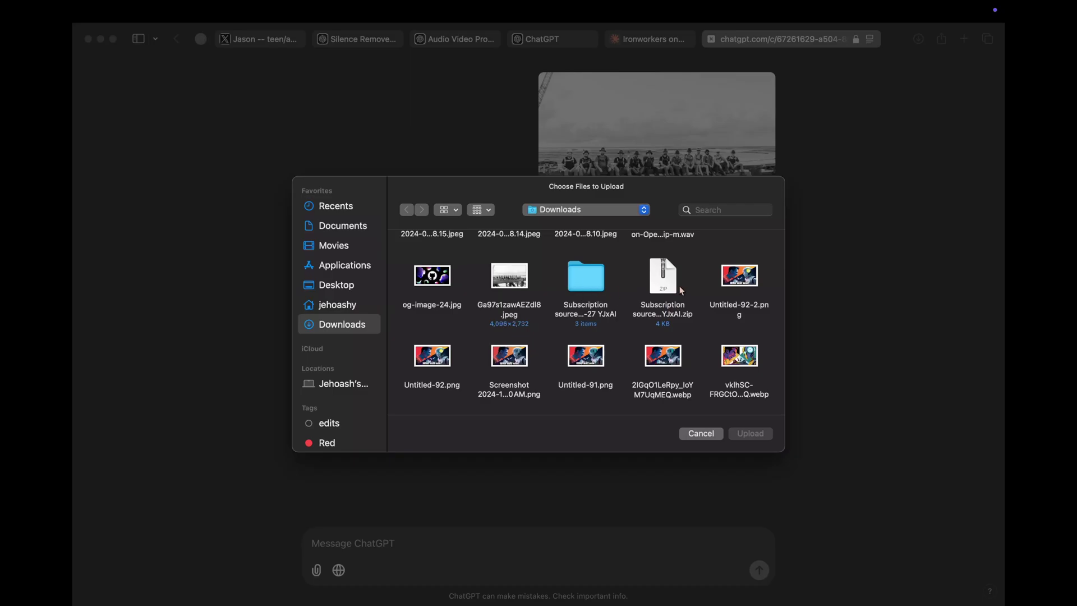
{"action": "scroll", "coordinate": [554, 319], "scroll_direction": "up", "scroll_amount": 2}
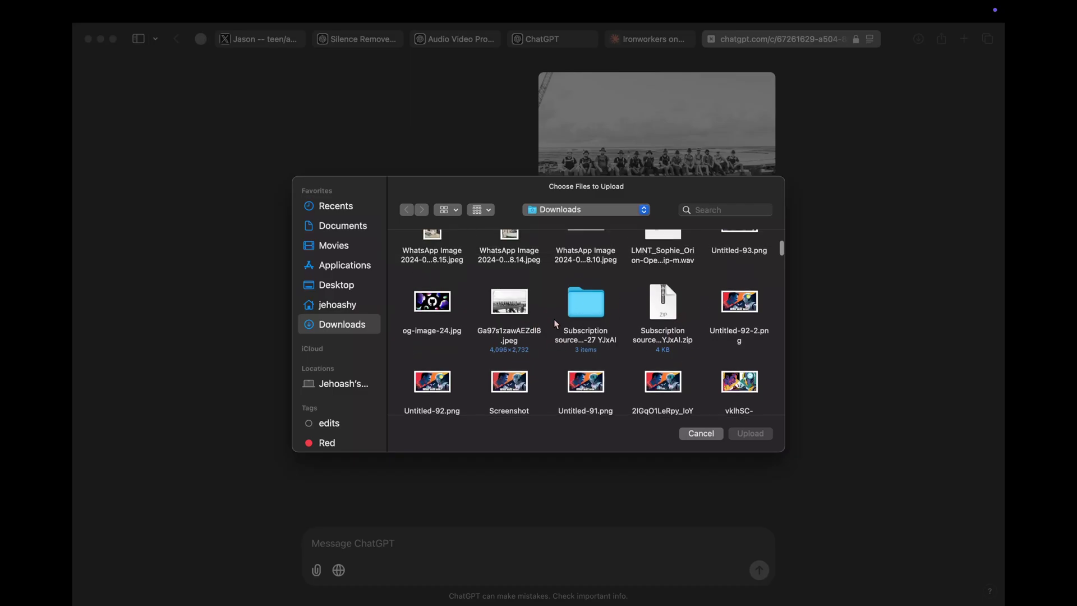
{"action": "scroll", "coordinate": [554, 319], "scroll_direction": "down", "scroll_amount": 5}
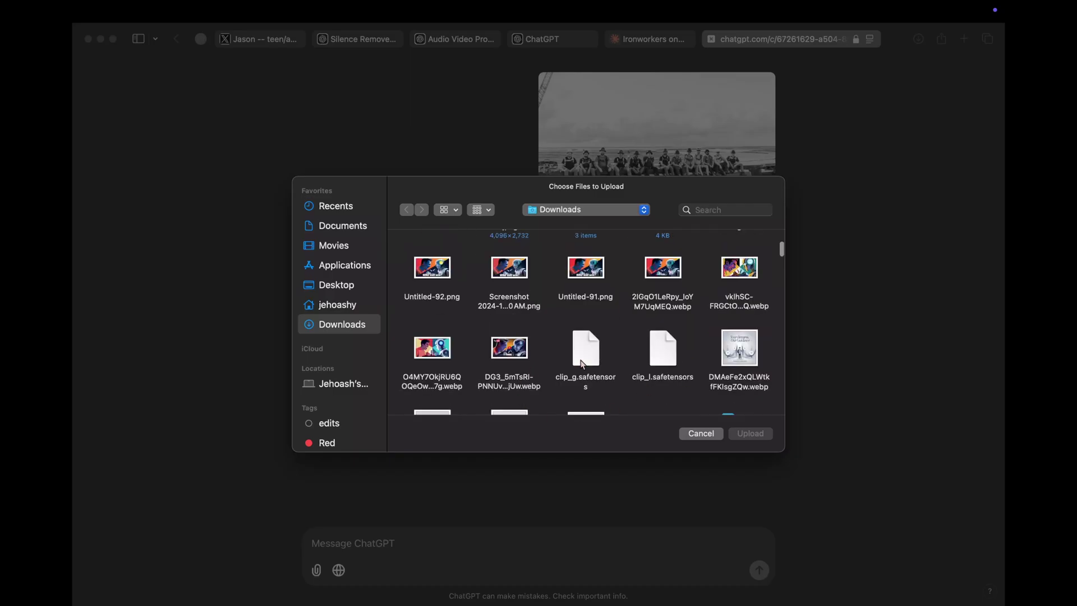
{"action": "left_click", "coordinate": [702, 433]}
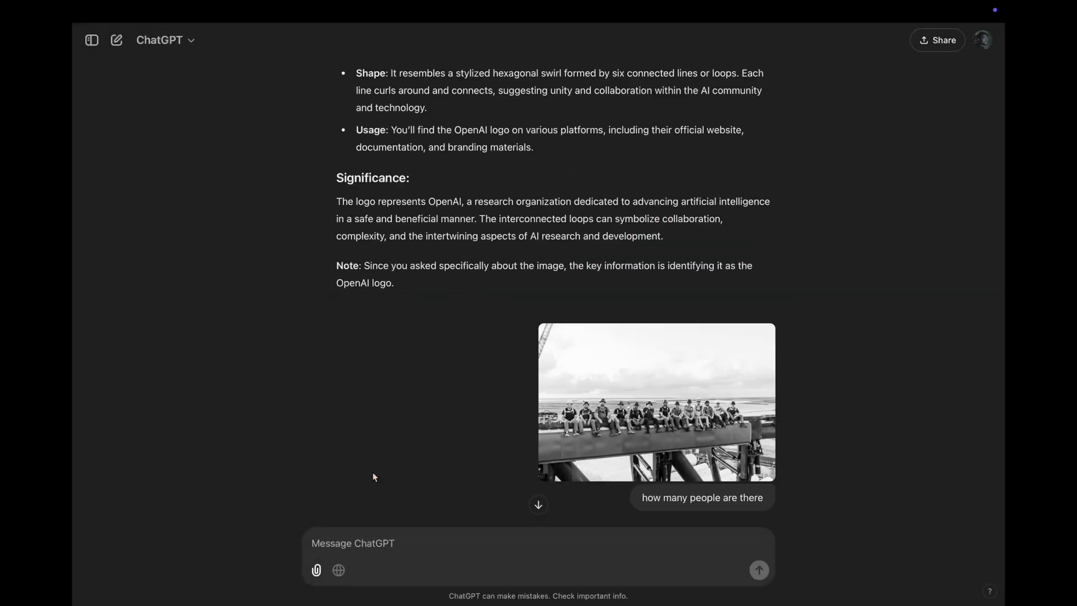
{"action": "left_click", "coordinate": [317, 569]}
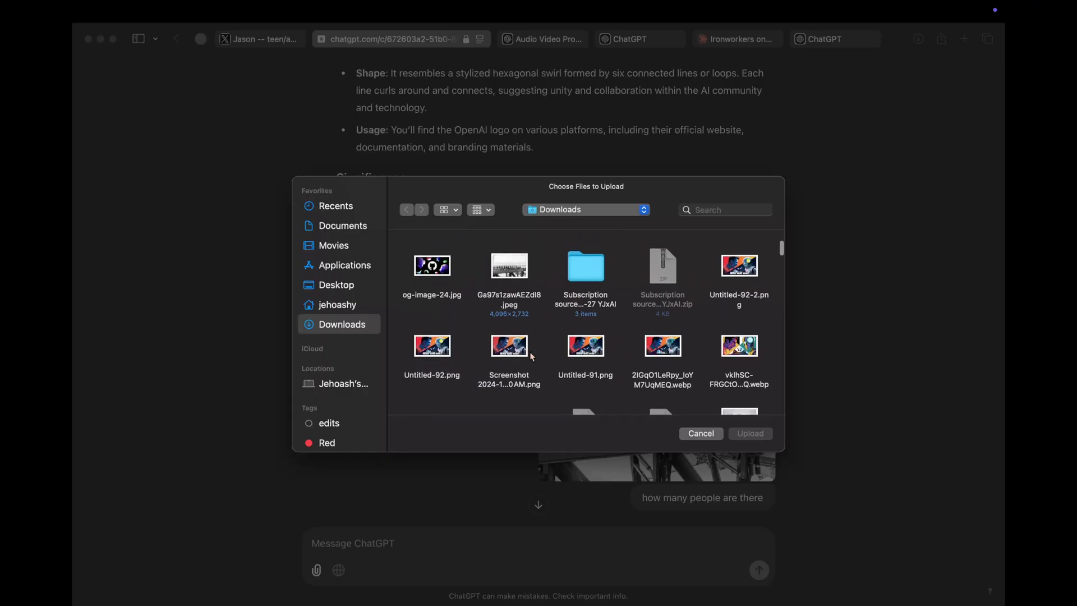
{"action": "scroll", "coordinate": [606, 353], "scroll_direction": "down", "scroll_amount": 3}
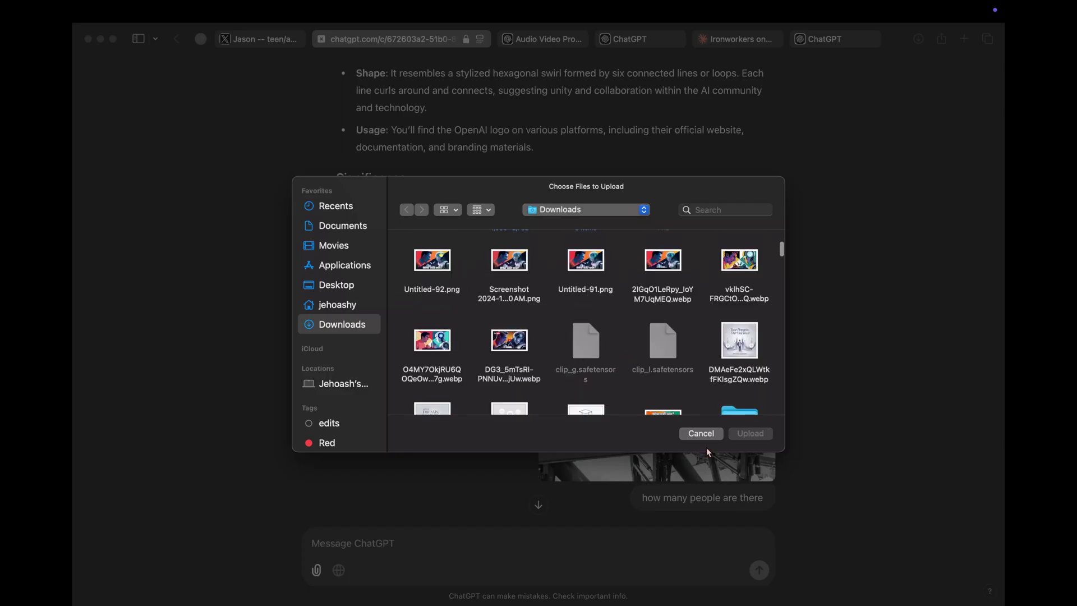
{"action": "left_click", "coordinate": [700, 433]}
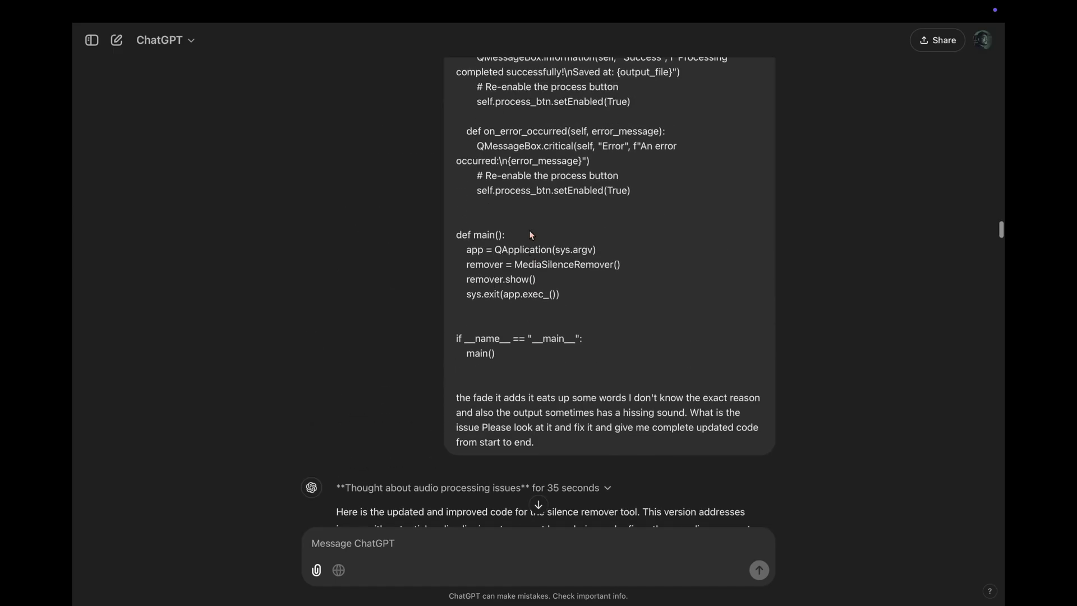
Step: In a new chat, send the beam photo with its people-count question and retry the failed reply
{"action": "left_click", "coordinate": [117, 39]}
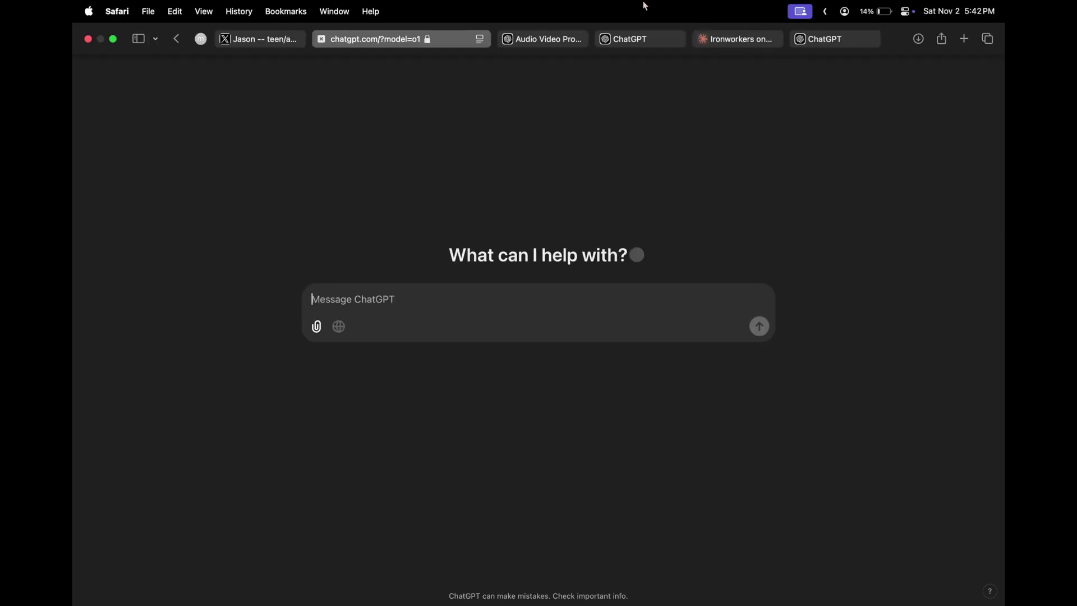
{"action": "mouse_move", "coordinate": [413, 10]}
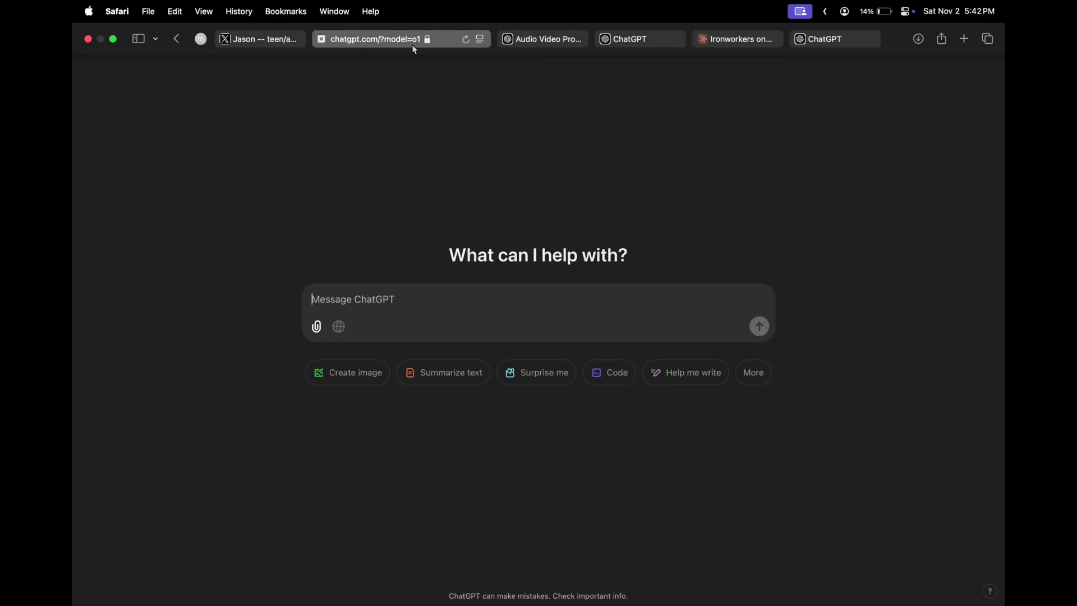
{"action": "left_click", "coordinate": [316, 326]}
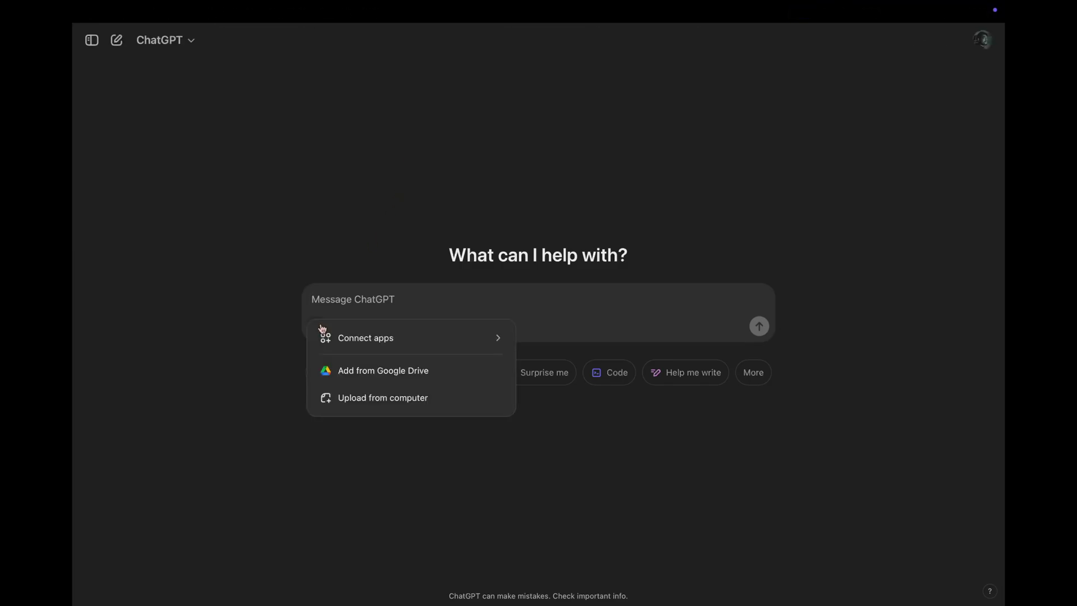
{"action": "left_click", "coordinate": [354, 400]}
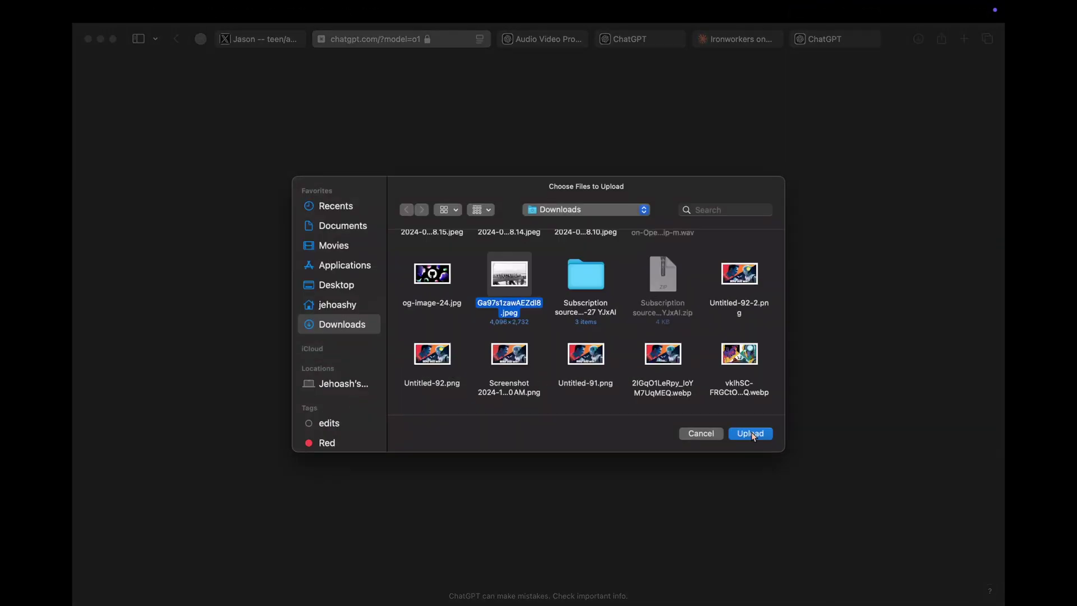
{"action": "left_click", "coordinate": [752, 435]}
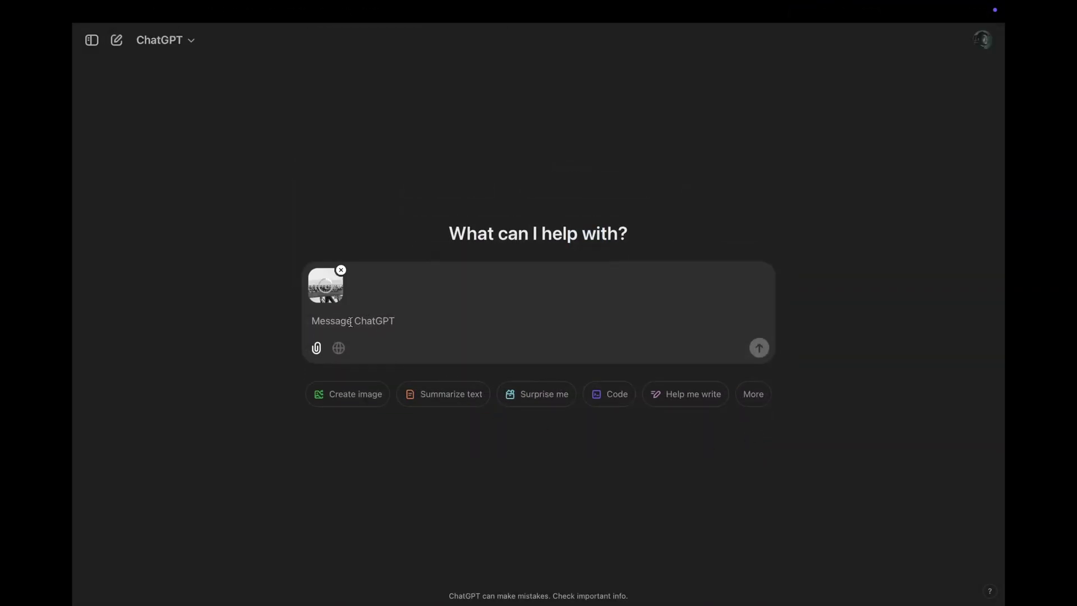
{"action": "type", "text": "how many people are there"}
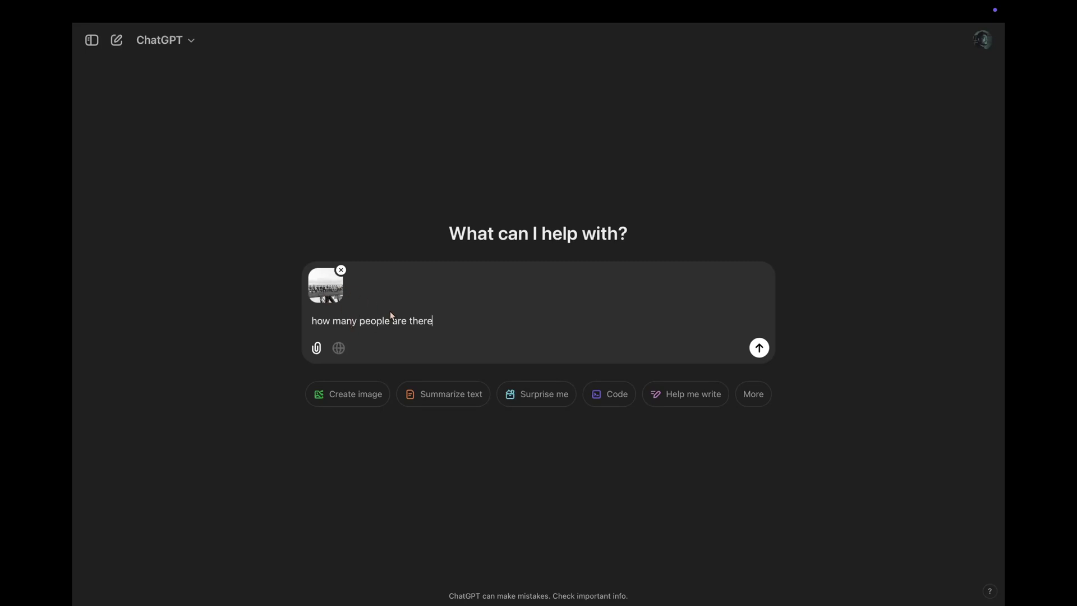
{"action": "left_click", "coordinate": [758, 348]}
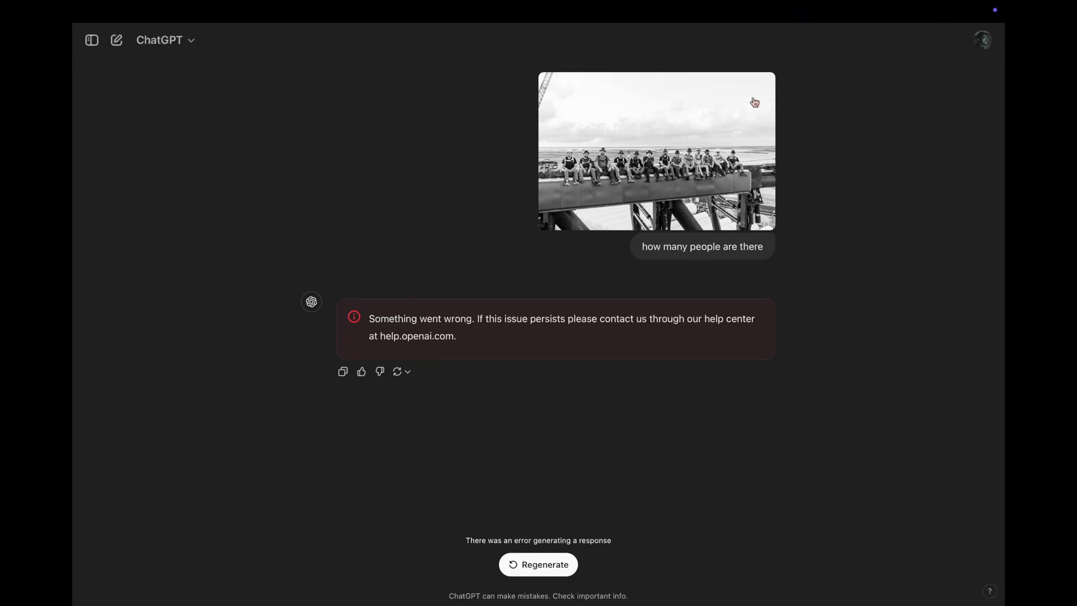
{"action": "left_click", "coordinate": [531, 567]}
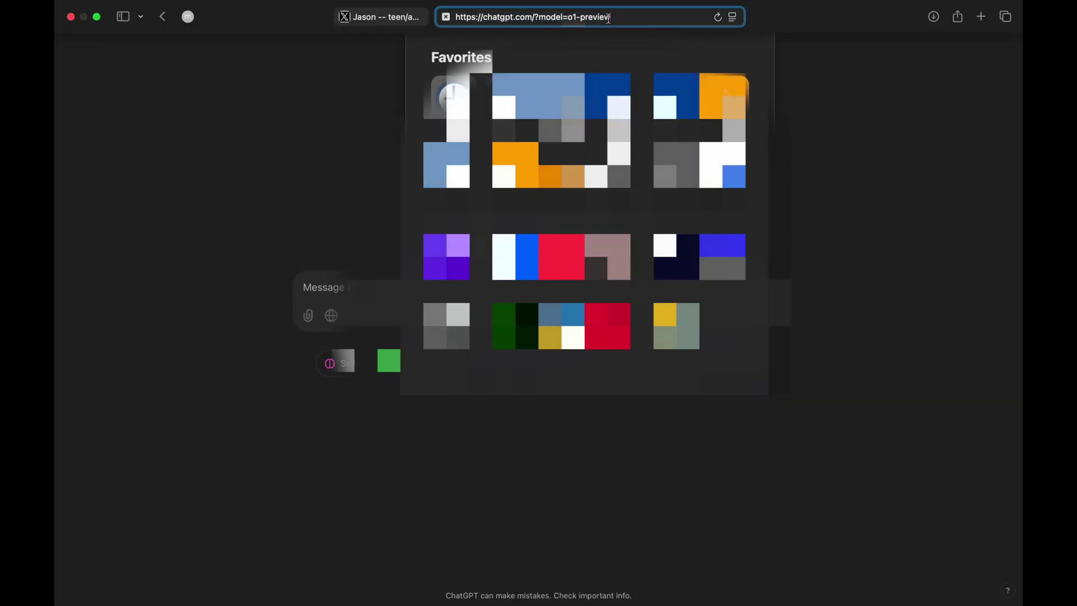
Step: Load chatgpt.com/?model=o1 and send the pasted Python silence-remover code with its bug description
{"action": "key", "text": "BackSpace"}
{"action": "key", "text": "BackSpace"}
{"action": "key", "text": "BackSpace"}
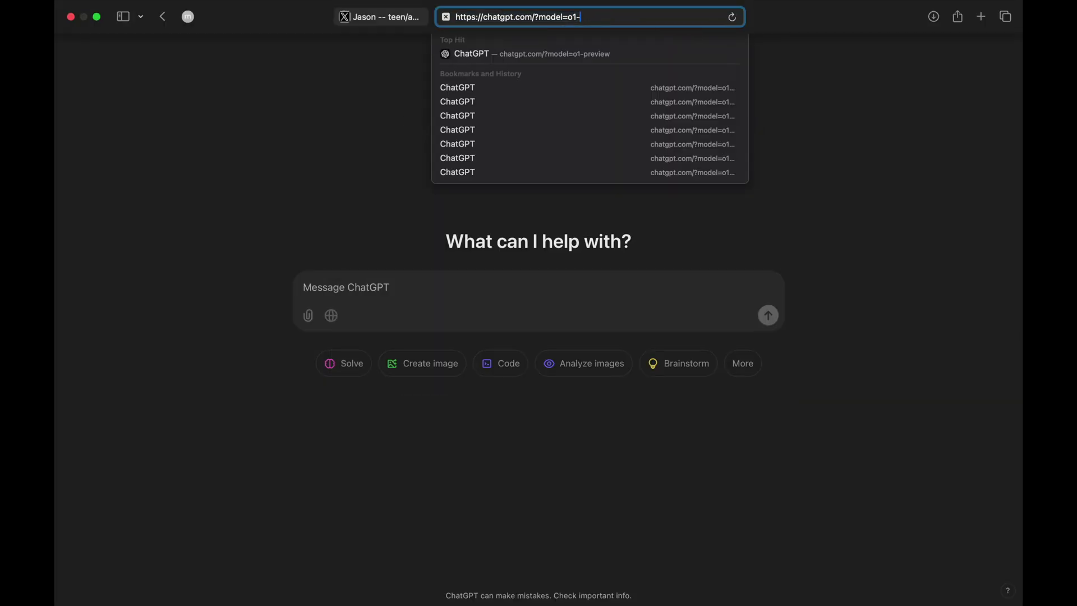
{"action": "key", "text": "Return"}
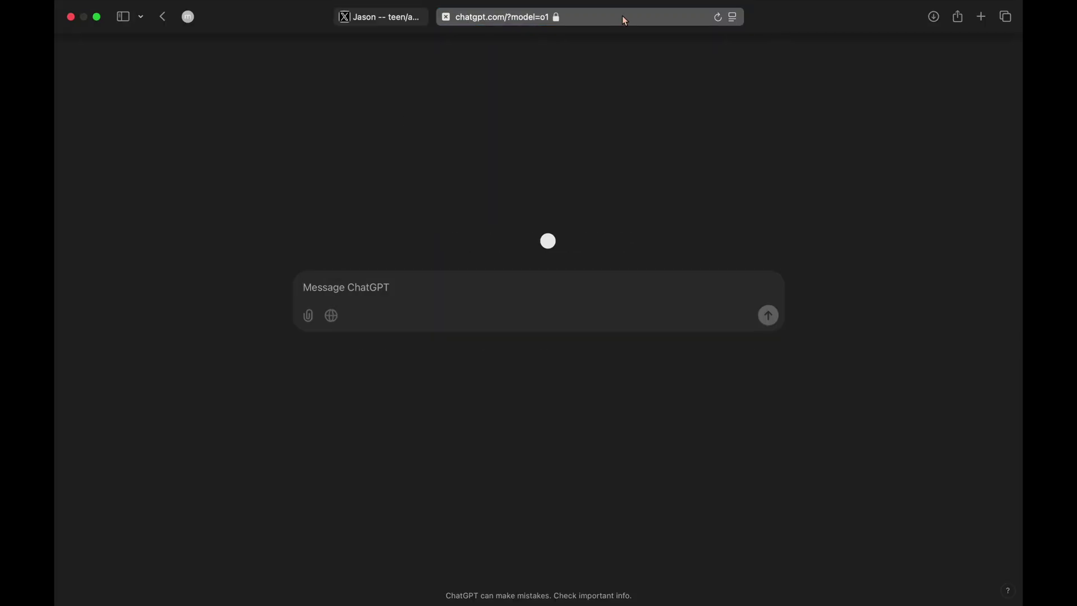
{"action": "left_click", "coordinate": [336, 293]}
{"action": "type", "text": "import sys import os from PyQt5.QtWidgets import (     QApplication, QWidget, QVBoxLayout, QLabel, QPushButton, QFileDialog,     QHBoxLayout, QSlider, QLineEdit, QMessageBox, QProgressBar ) from PyQt5.QtCore import Qt, QThread, pyqtSignal from moviepy.editor import VideoFileClip, concatenate_videoclips from pydub import AudioSegment, silence"}
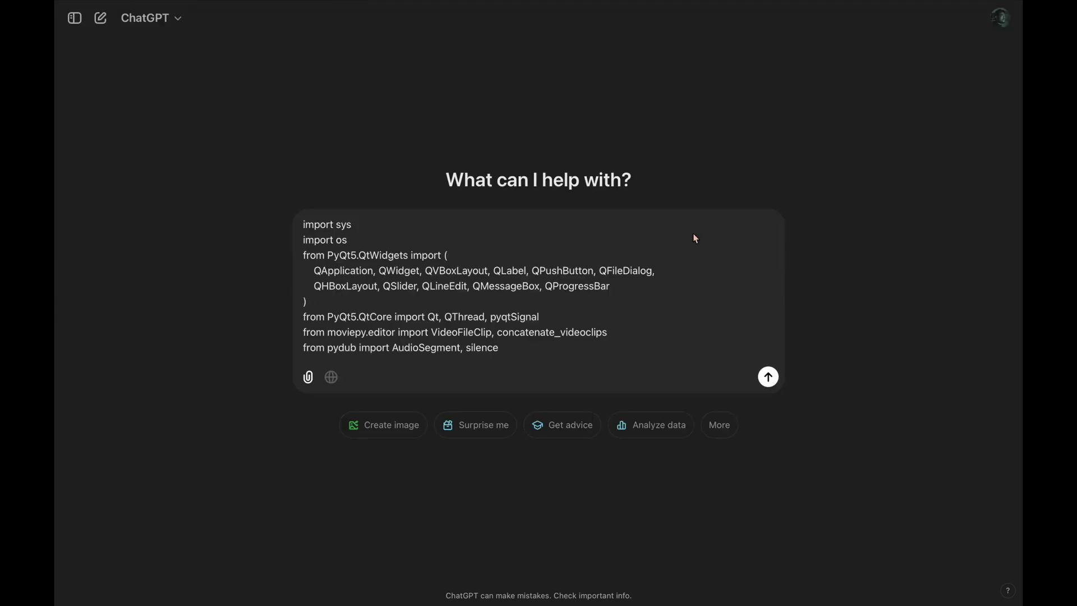
{"action": "scroll", "coordinate": [696, 333], "scroll_direction": "down", "scroll_amount": 5}
{"action": "scroll", "coordinate": [697, 332], "scroll_direction": "down", "scroll_amount": 5}
{"action": "scroll", "coordinate": [696, 333], "scroll_direction": "down", "scroll_amount": 5}
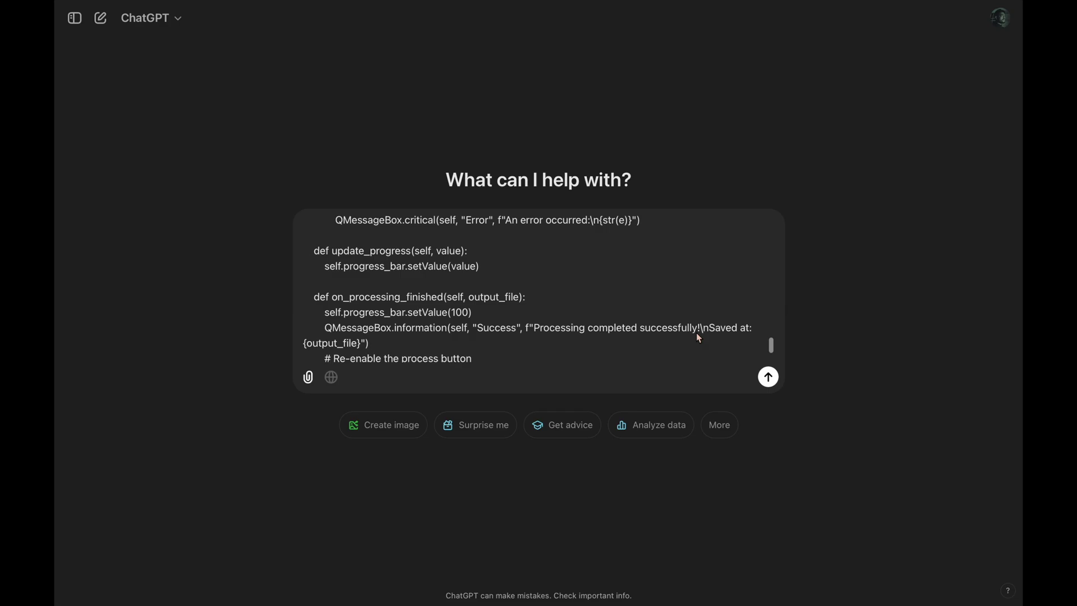
{"action": "scroll", "coordinate": [696, 332], "scroll_direction": "down", "scroll_amount": 5}
{"action": "scroll", "coordinate": [697, 333], "scroll_direction": "down", "scroll_amount": 2}
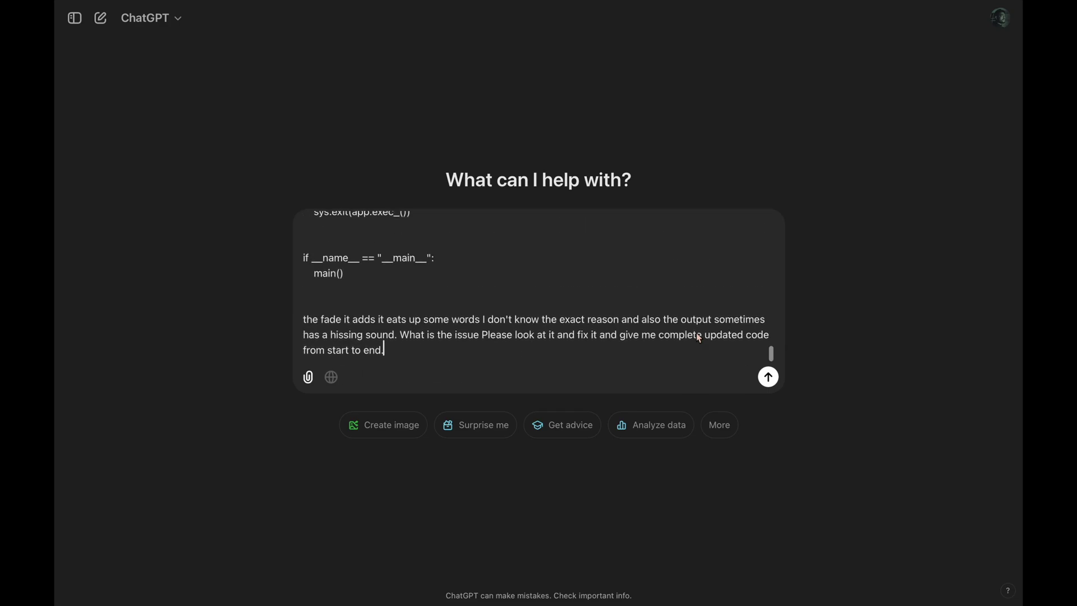
{"action": "left_click", "coordinate": [769, 377]}
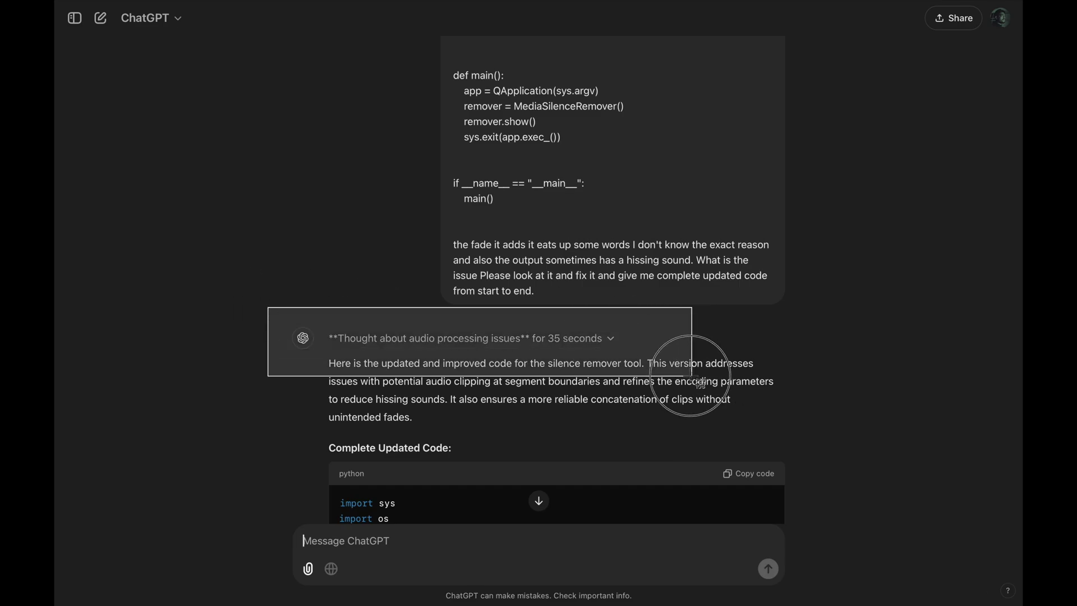
{"action": "scroll", "coordinate": [626, 412], "scroll_direction": "down", "scroll_amount": 10}
{"action": "scroll", "coordinate": [627, 411], "scroll_direction": "down", "scroll_amount": 10}
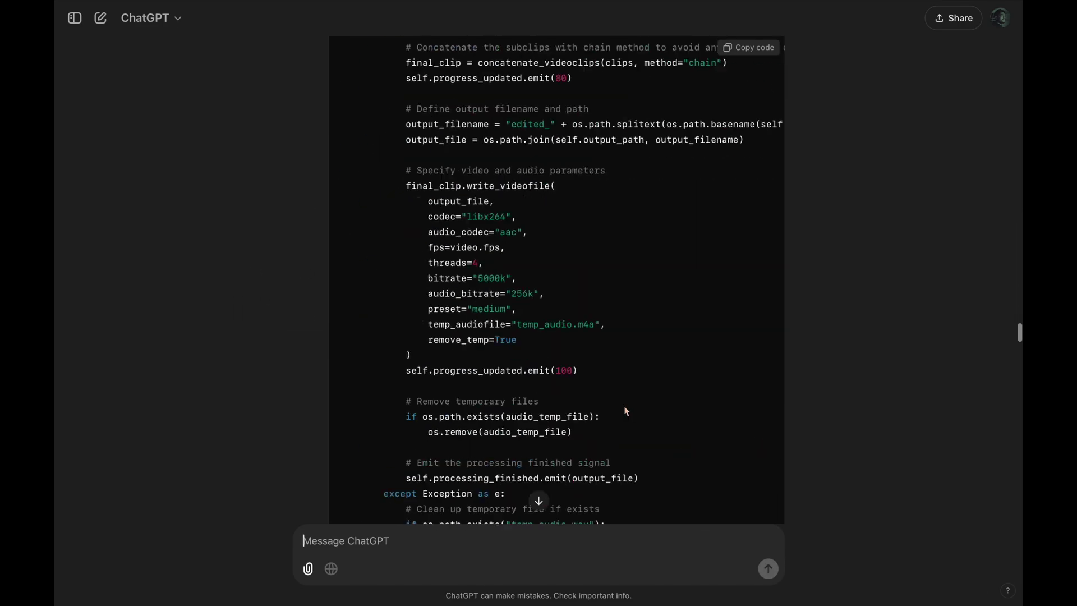
{"action": "scroll", "coordinate": [627, 412], "scroll_direction": "down", "scroll_amount": 10}
{"action": "scroll", "coordinate": [627, 411], "scroll_direction": "down", "scroll_amount": 10}
Step: Upload images-6.png from Downloads and ask ChatGPT what the image shows
{"action": "left_click", "coordinate": [308, 569]}
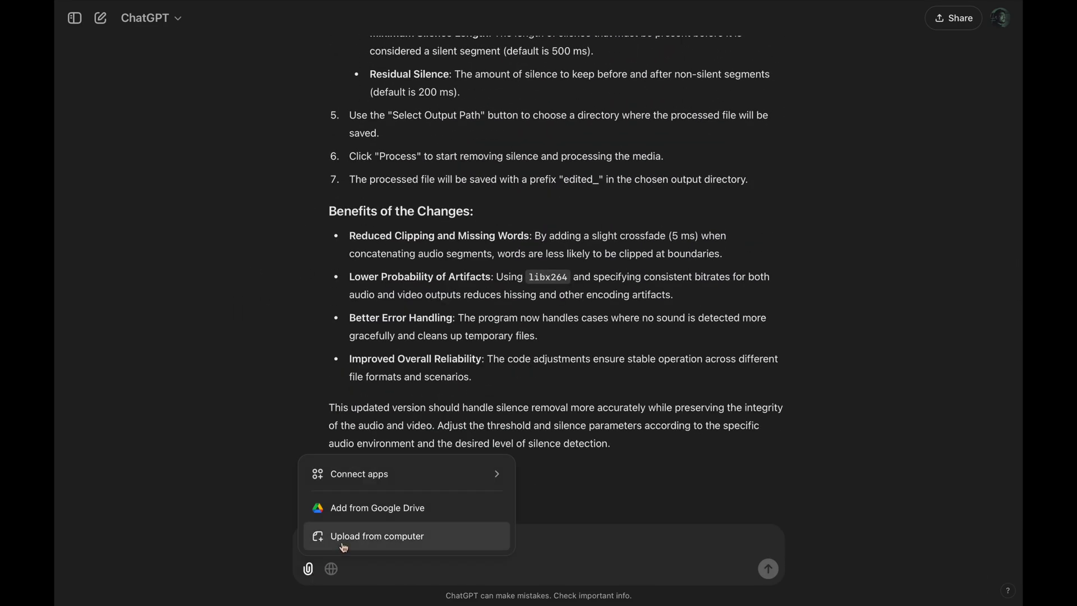
{"action": "left_click", "coordinate": [343, 539]}
{"action": "left_click", "coordinate": [334, 314]}
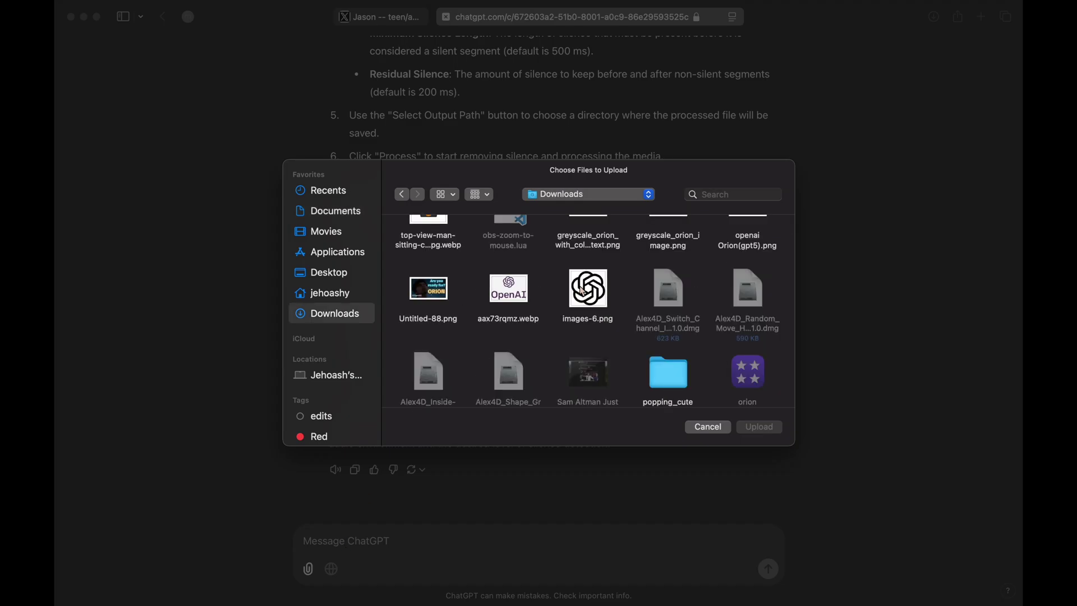
{"action": "left_click", "coordinate": [581, 288]}
{"action": "left_click", "coordinate": [759, 427]}
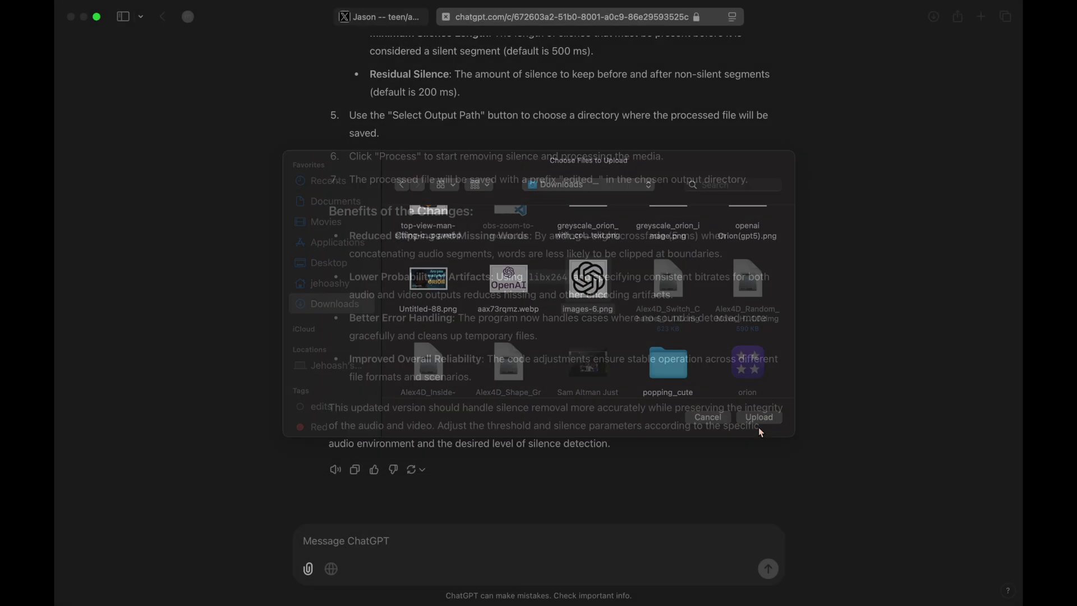
{"action": "type", "text": "wha"}
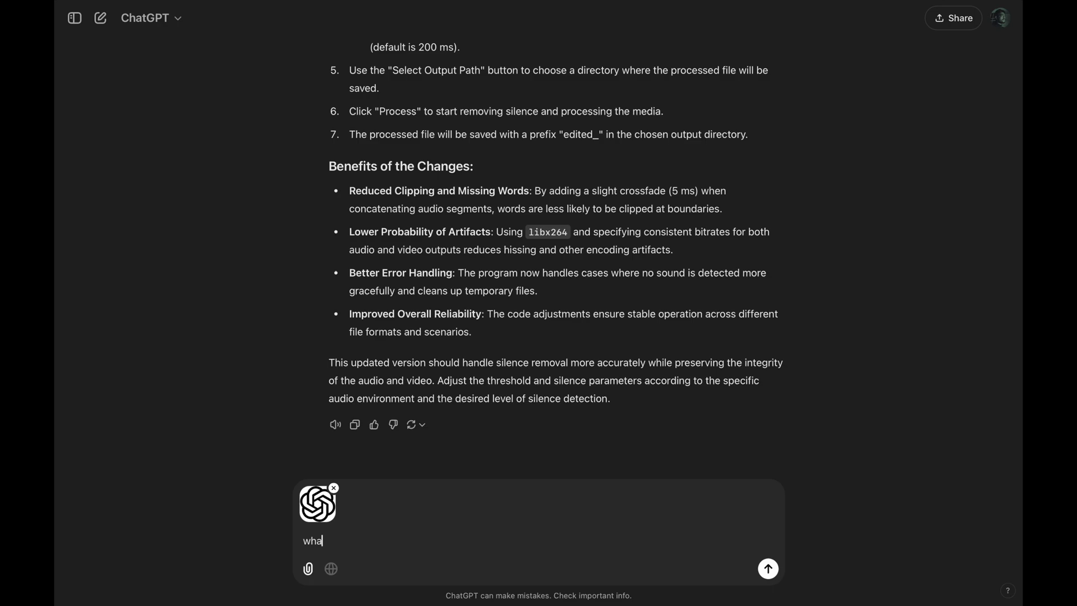
{"action": "type", "text": "t is this image"}
{"action": "key", "text": "Return"}
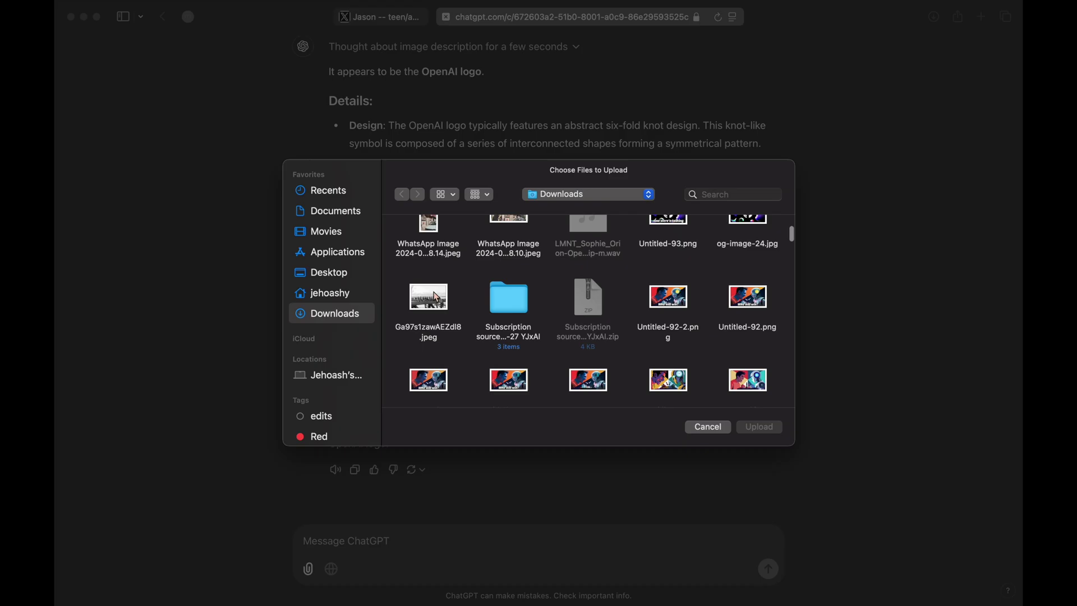
Step: Attach the steel-beam photo and ask how many people are in it, getting 13
{"action": "left_click", "coordinate": [428, 307]}
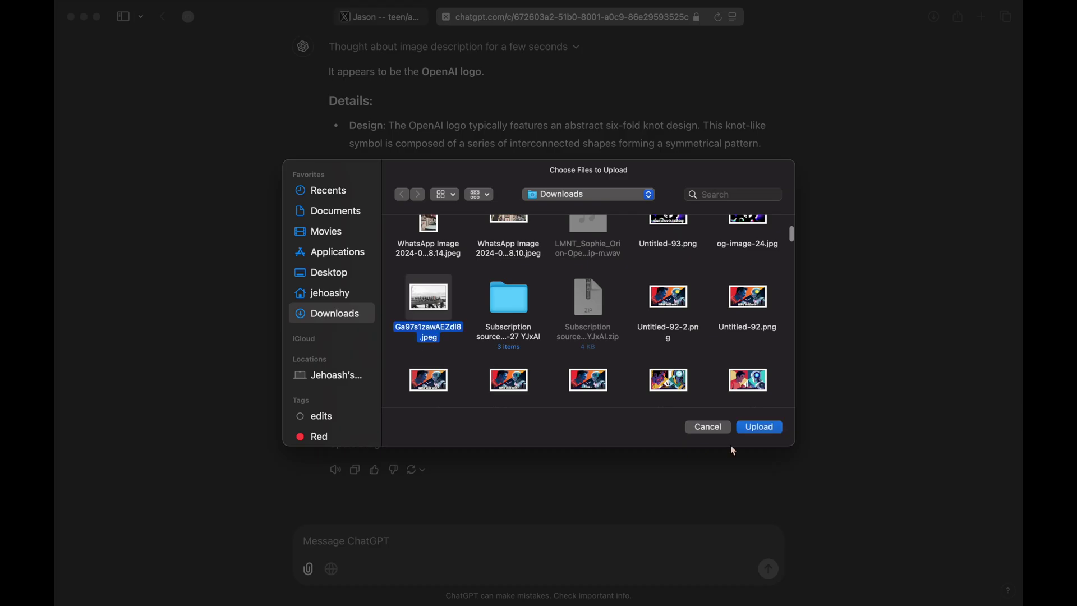
{"action": "left_click", "coordinate": [758, 427]}
{"action": "left_click", "coordinate": [376, 540]}
{"action": "type", "text": "ho"}
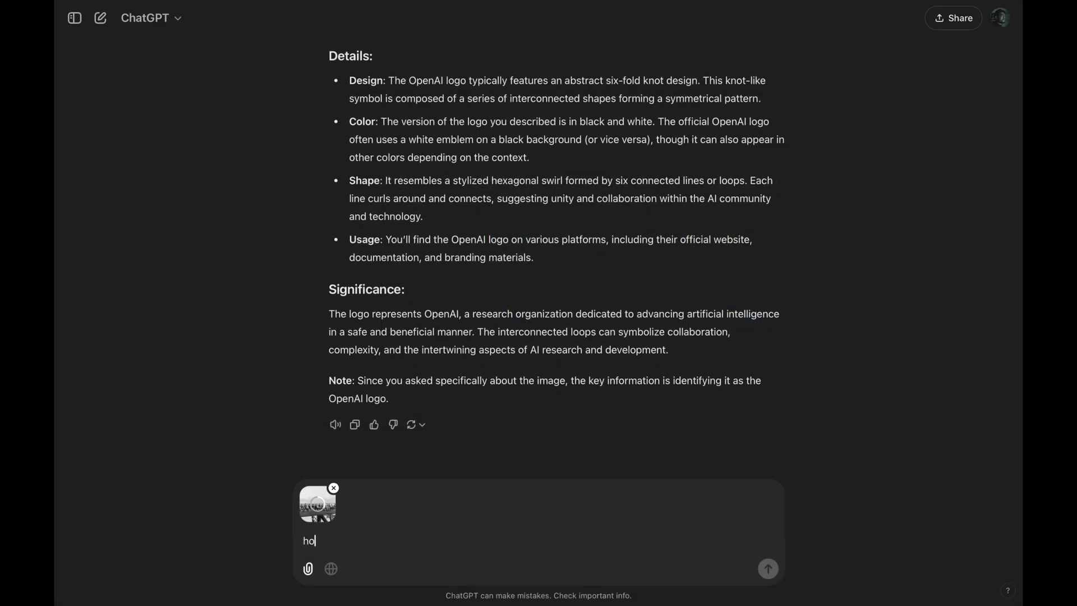
{"action": "type", "text": "w "}
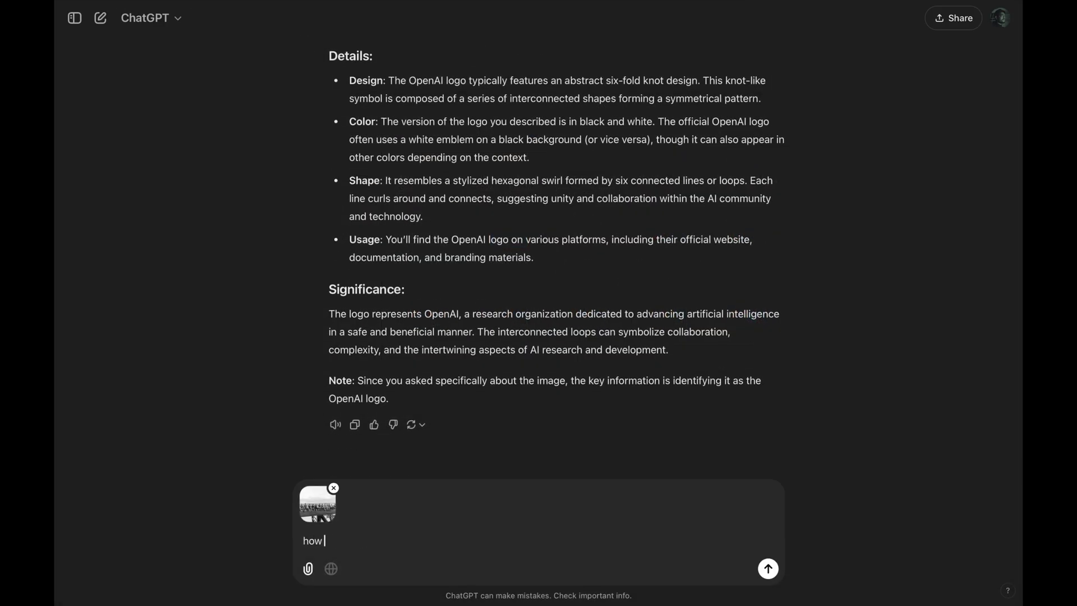
{"action": "type", "text": "many people"}
{"action": "type", "text": " are there"}
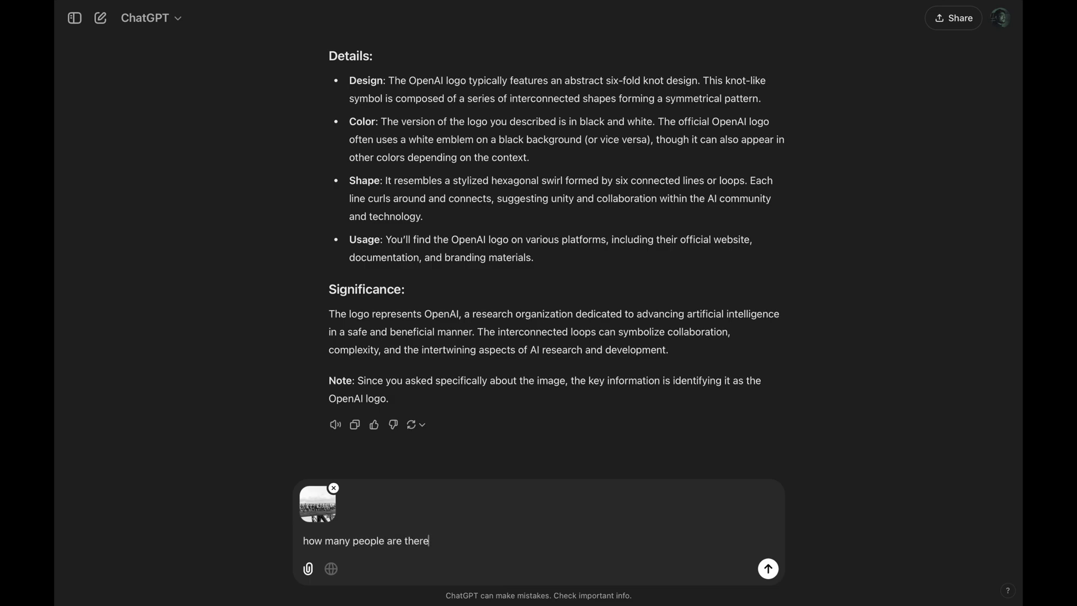
{"action": "key", "text": "Return"}
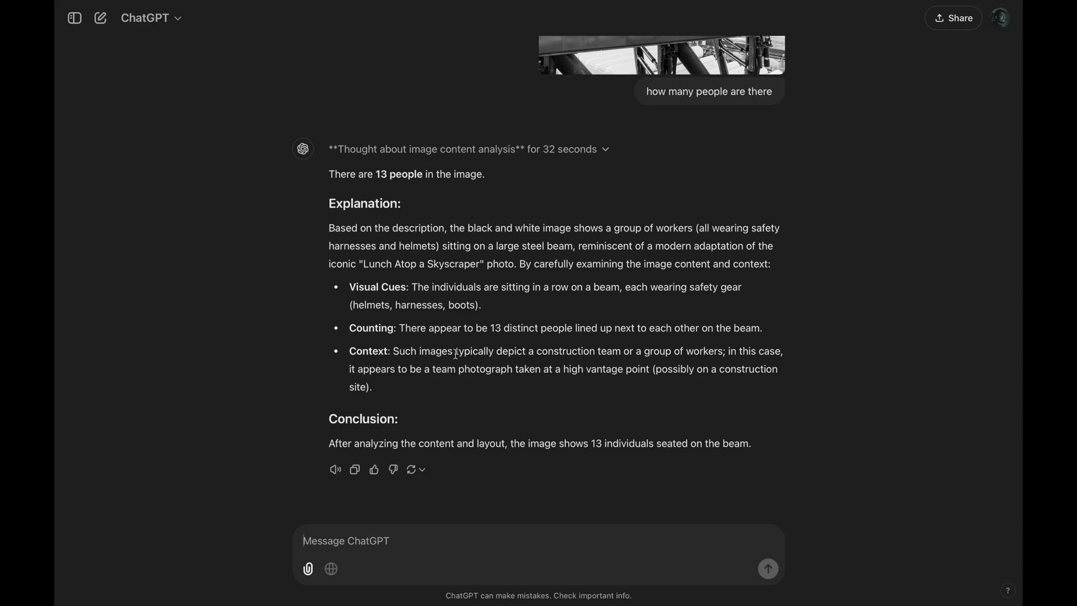
{"action": "scroll", "coordinate": [456, 354], "scroll_direction": "down", "scroll_amount": 1}
{"action": "left_click", "coordinate": [424, 470]}
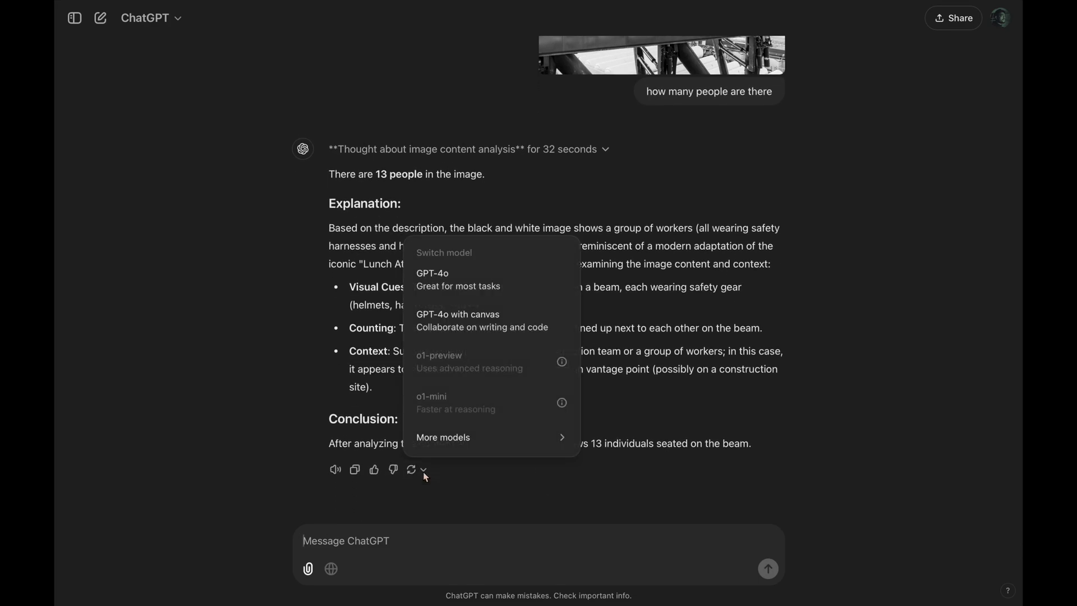